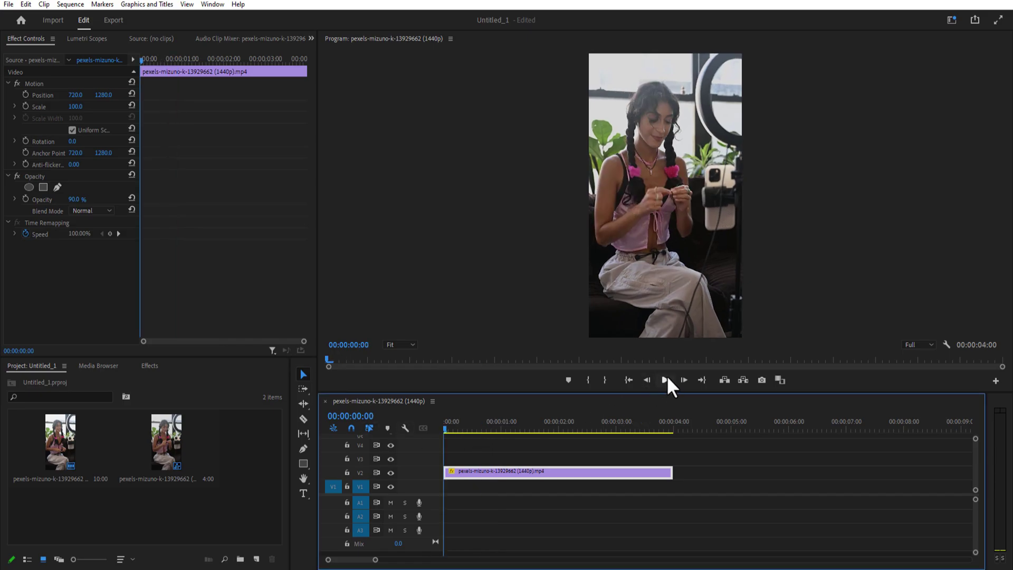
# Step: Preview the clip, return to the start, and show the Essential Graphics panel
pyautogui.click(666, 378)
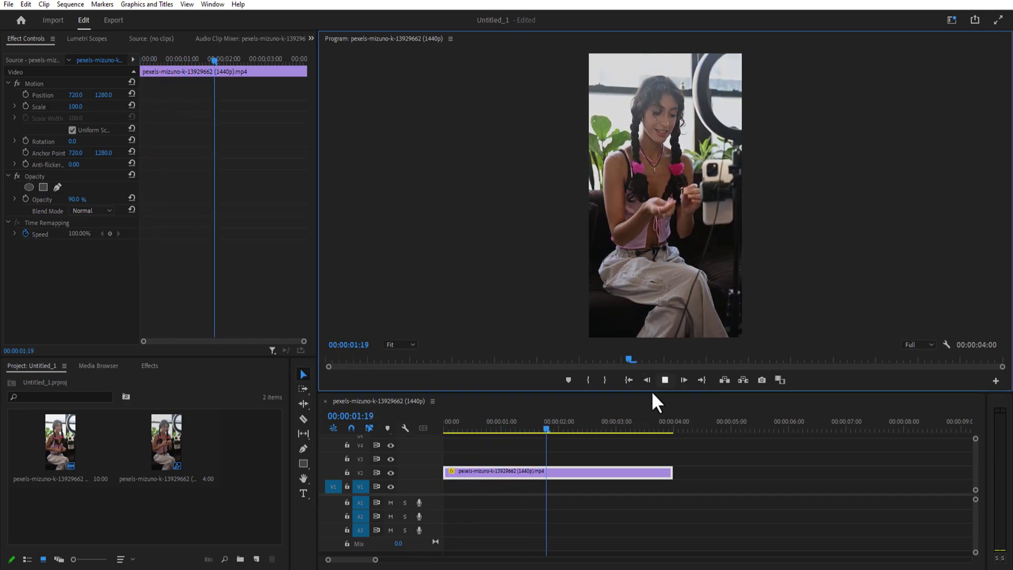
pyautogui.click(558, 426)
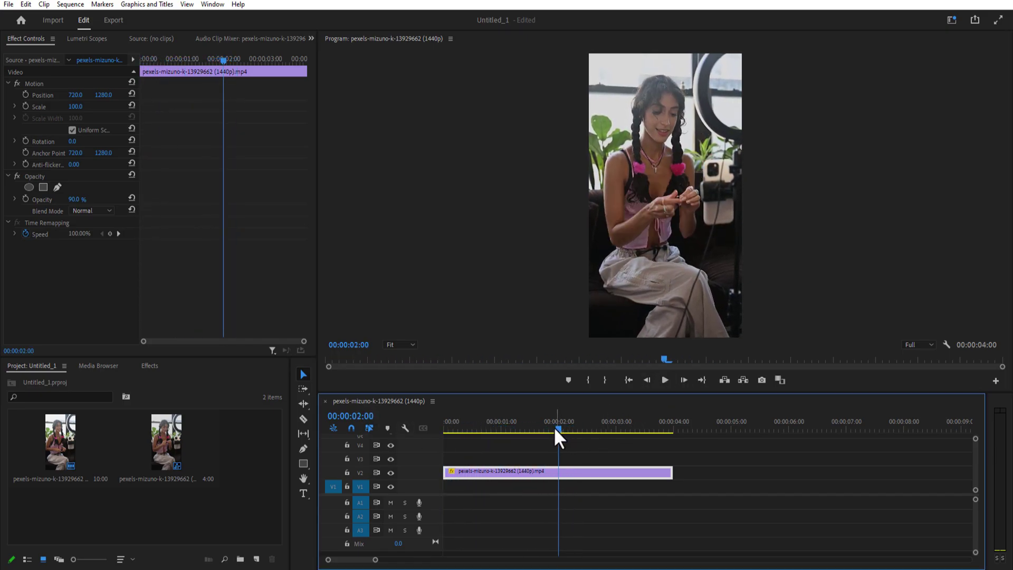
pyautogui.click(448, 432)
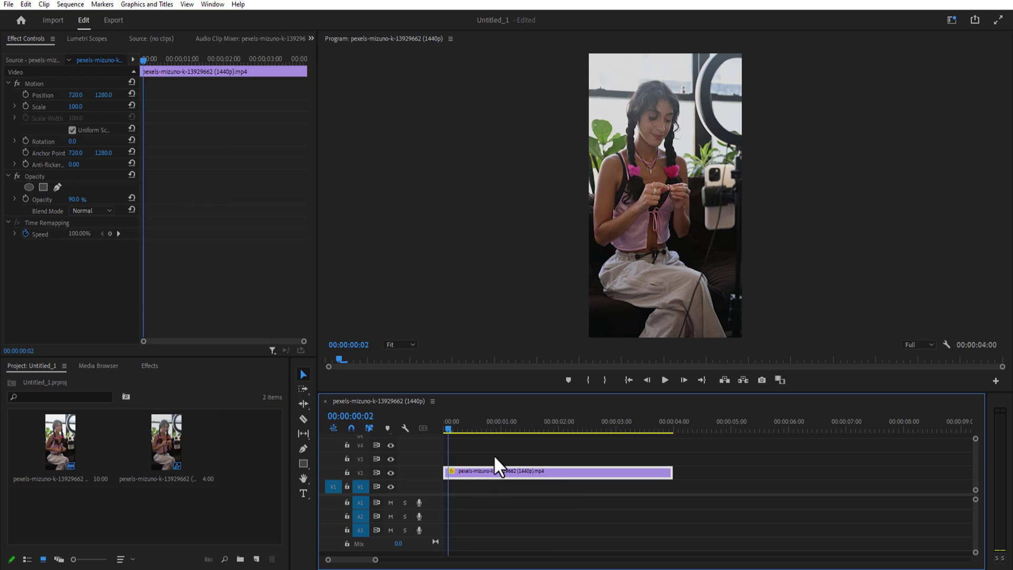
pyautogui.click(202, 4)
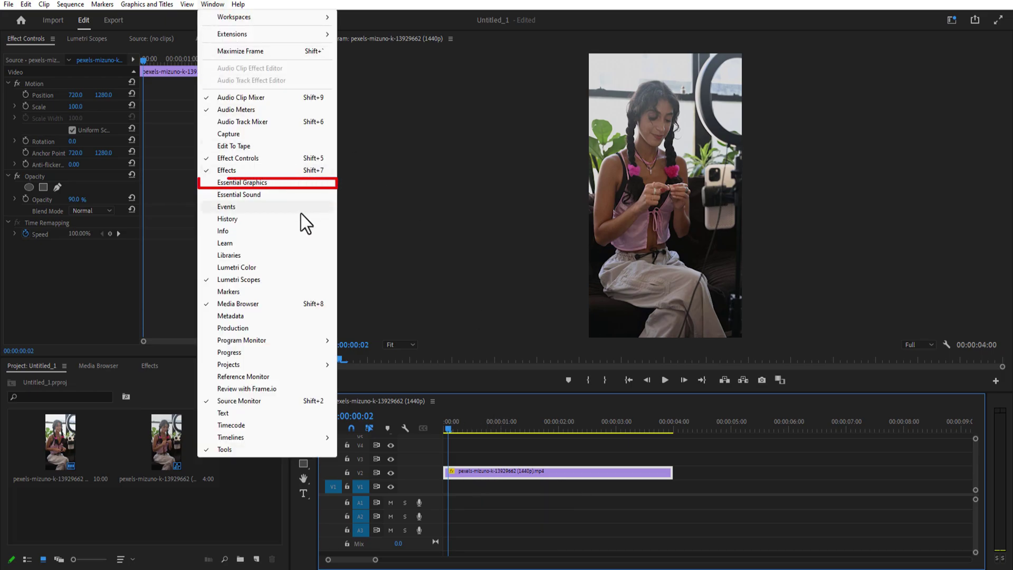
pyautogui.click(238, 182)
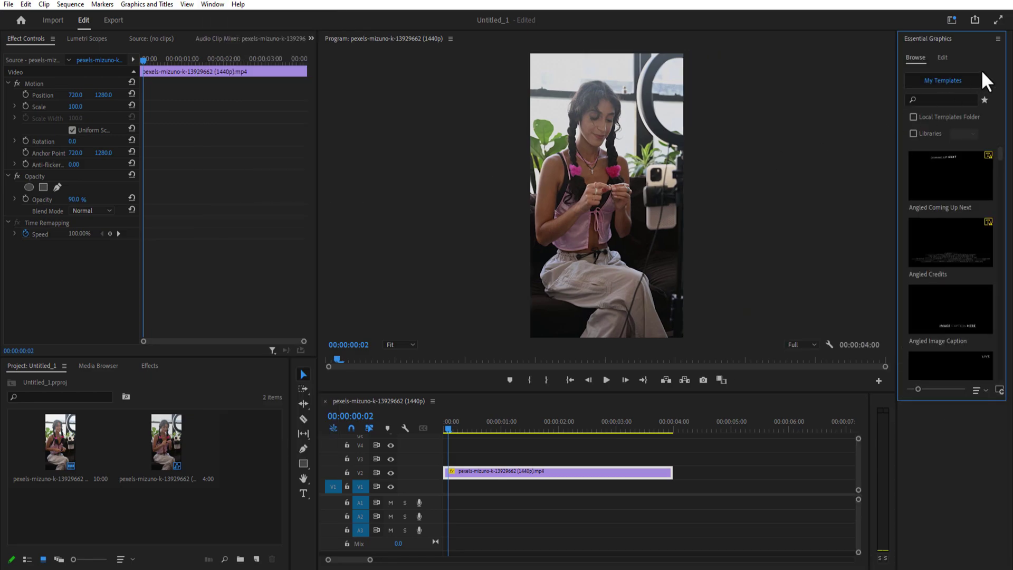
# Step: Type the title 'STOP ENDING YOUR VIDEOS' over the video and select all its text
pyautogui.click(303, 492)
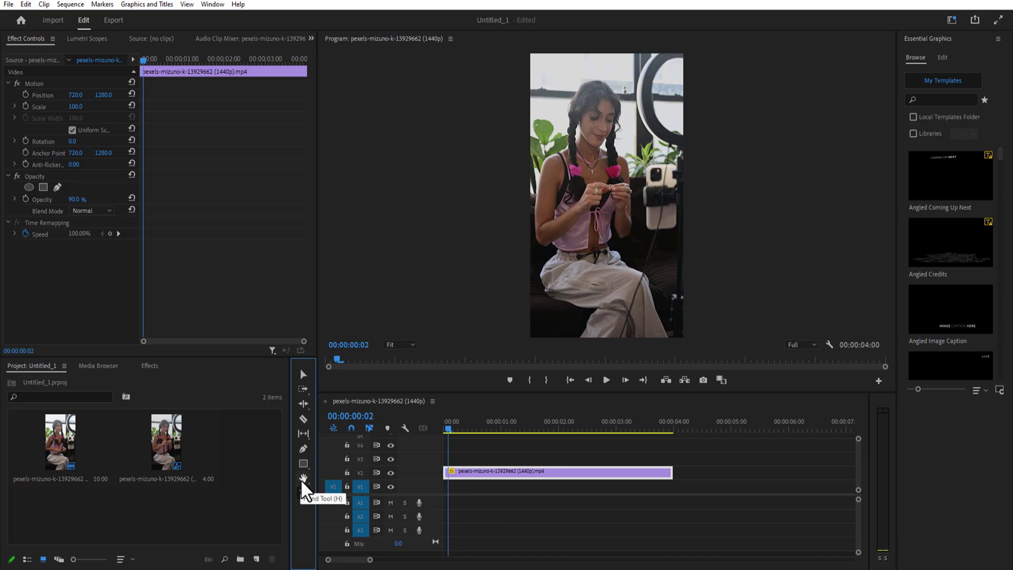
pyautogui.click(596, 191)
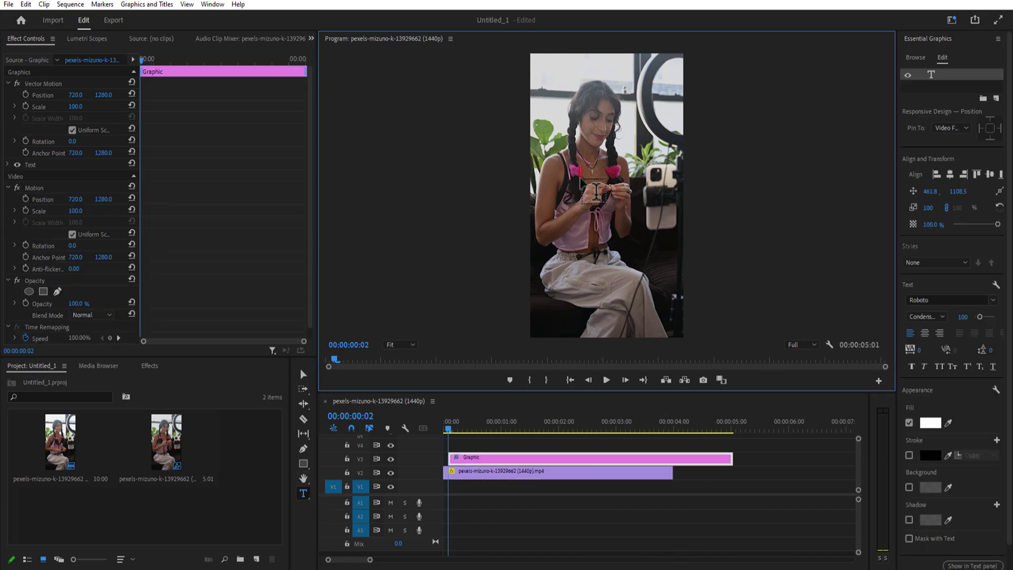
pyautogui.write('STOP ENDING YOUR VIDEOS')
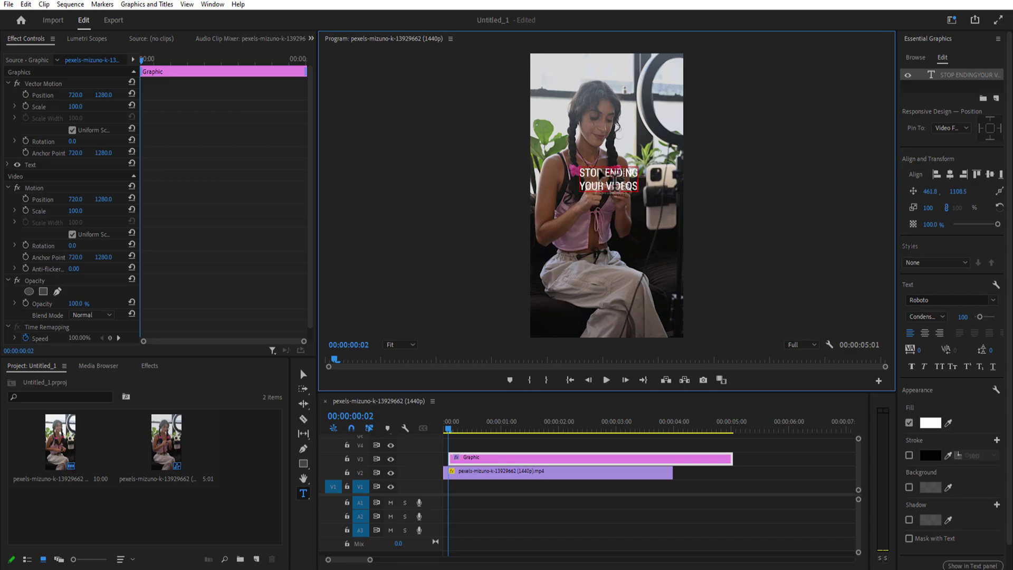
pyautogui.hotkey('ctrl', 'a')
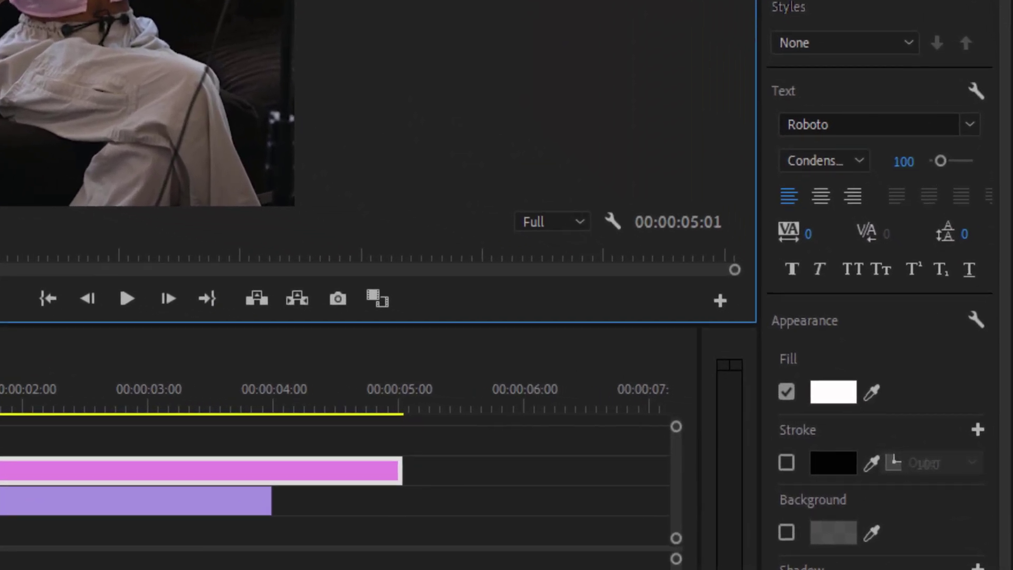
# Step: Set the title font to Mello Bold
pyautogui.click(830, 111)
pyautogui.press('BackSpace')
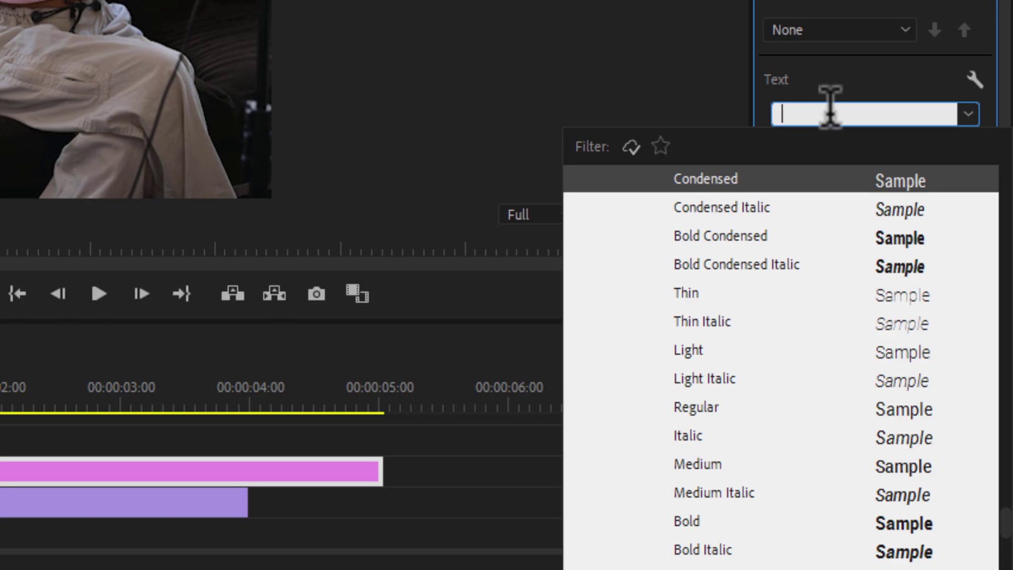
pyautogui.write('MELLO')
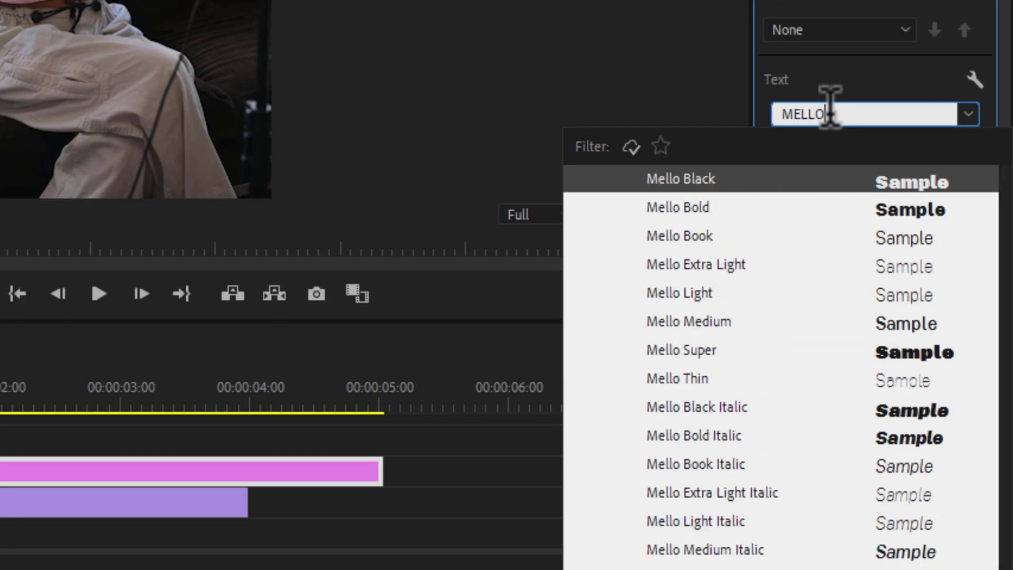
pyautogui.click(686, 207)
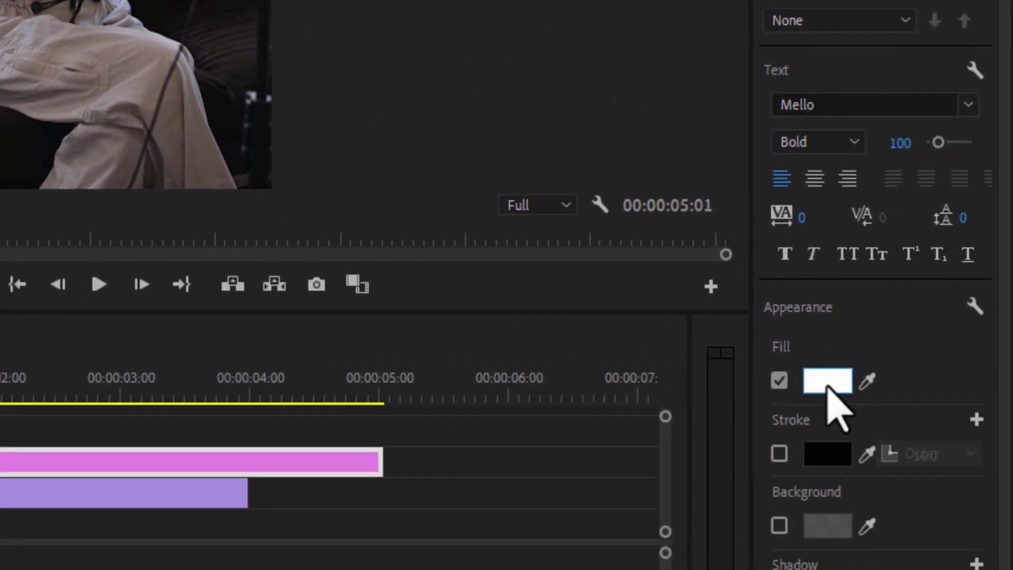
# Step: Give the title a red FD0202 fill and black outline, and move it to 00:00
pyautogui.click(826, 380)
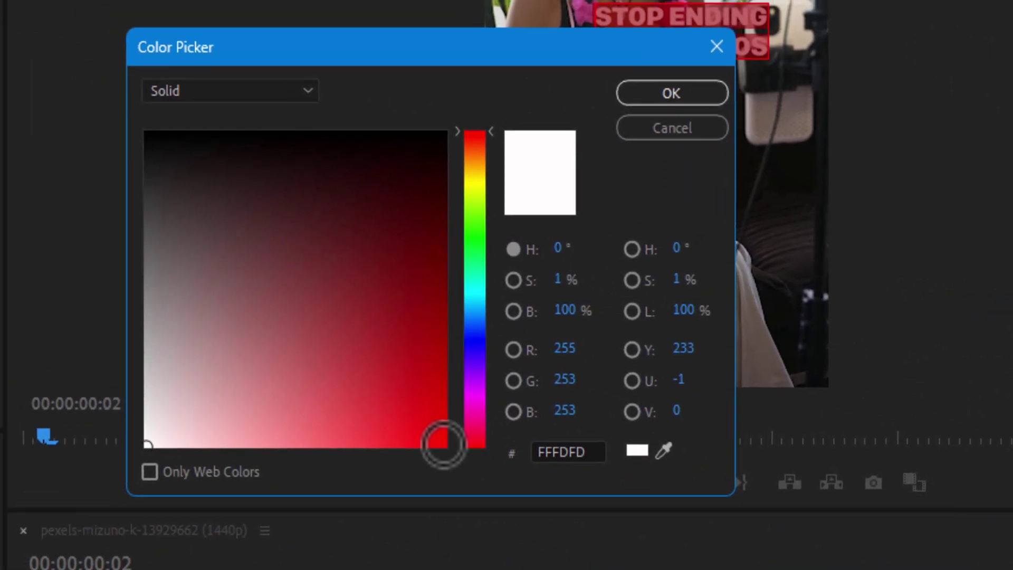
pyautogui.click(443, 445)
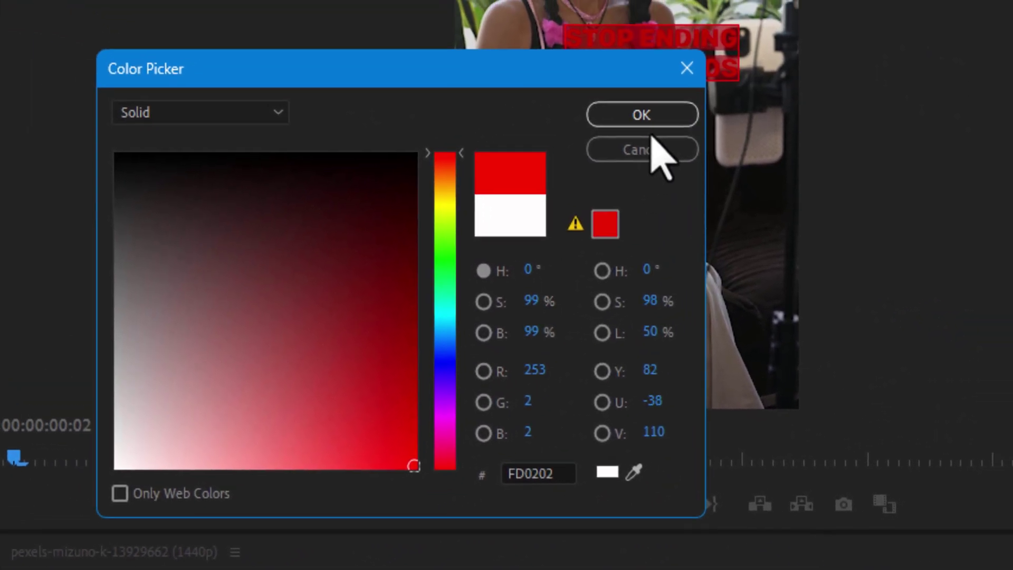
pyautogui.click(671, 95)
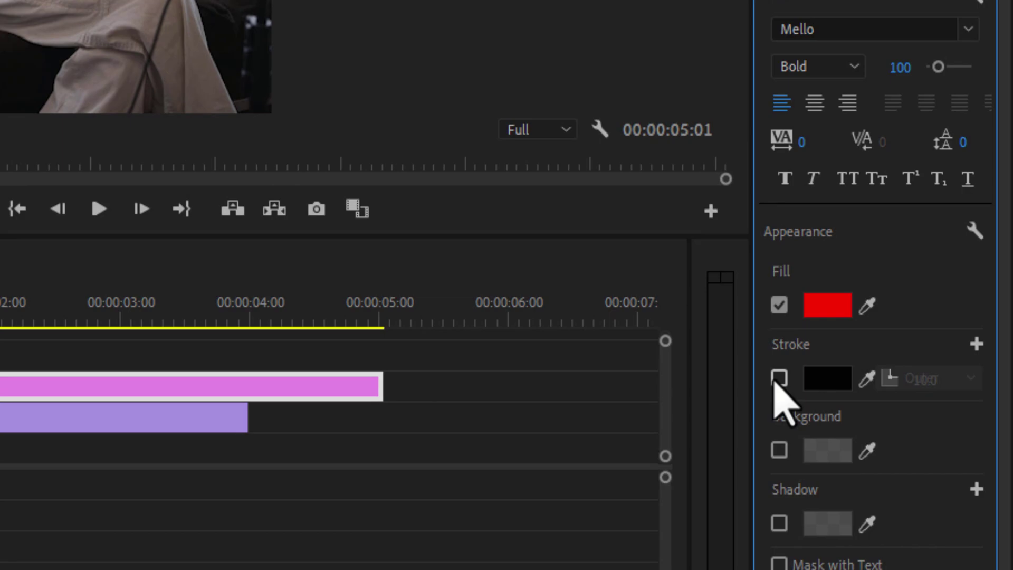
pyautogui.click(779, 378)
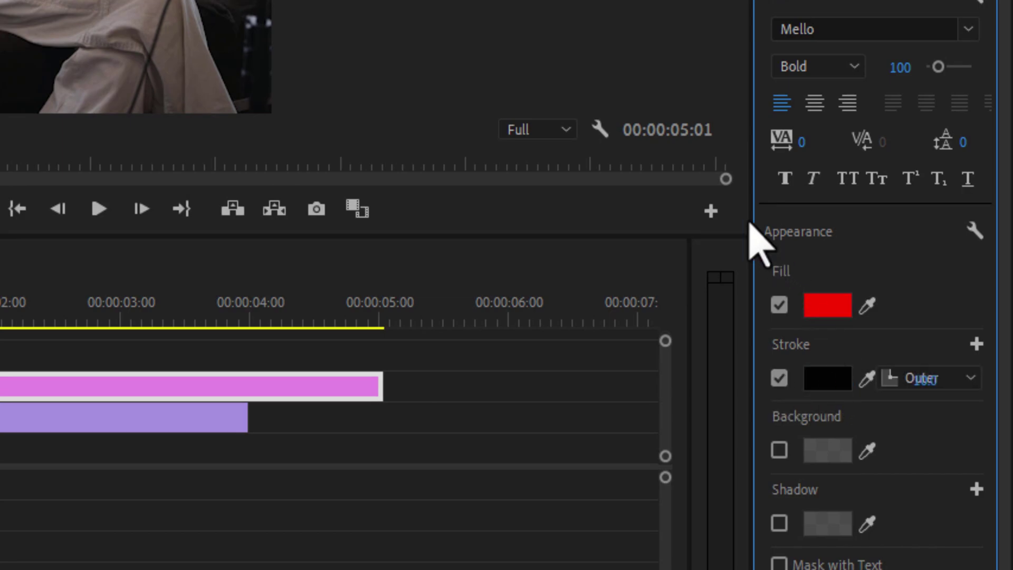
pyautogui.moveTo(756, 226); pyautogui.dragTo(649, 248)
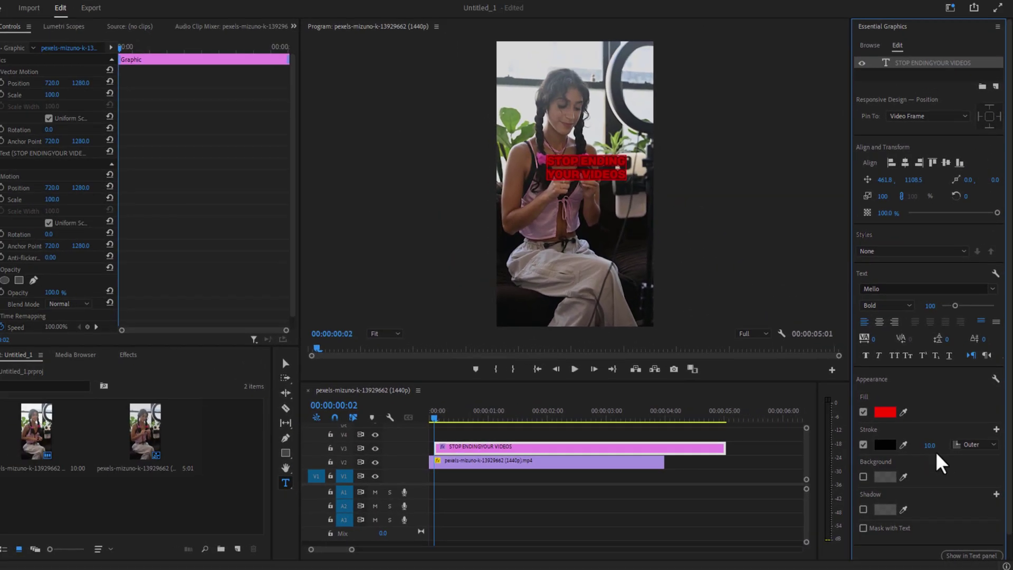
pyautogui.click(487, 447)
pyautogui.moveTo(486, 447); pyautogui.dragTo(464, 448)
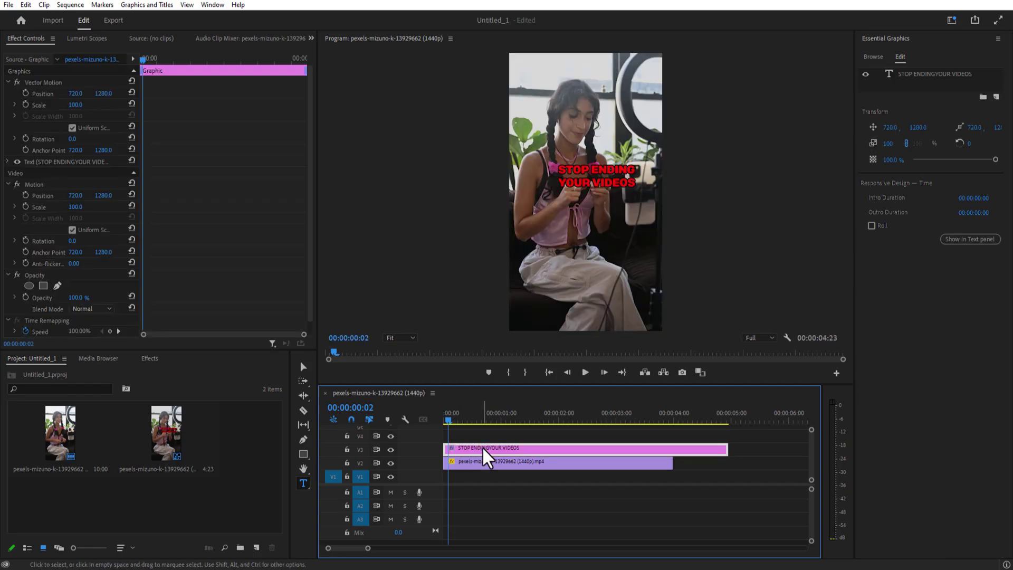
# Step: Centre the title horizontally and give the YOUR VIDEOS line a white FCF9F9 fill
pyautogui.click(920, 74)
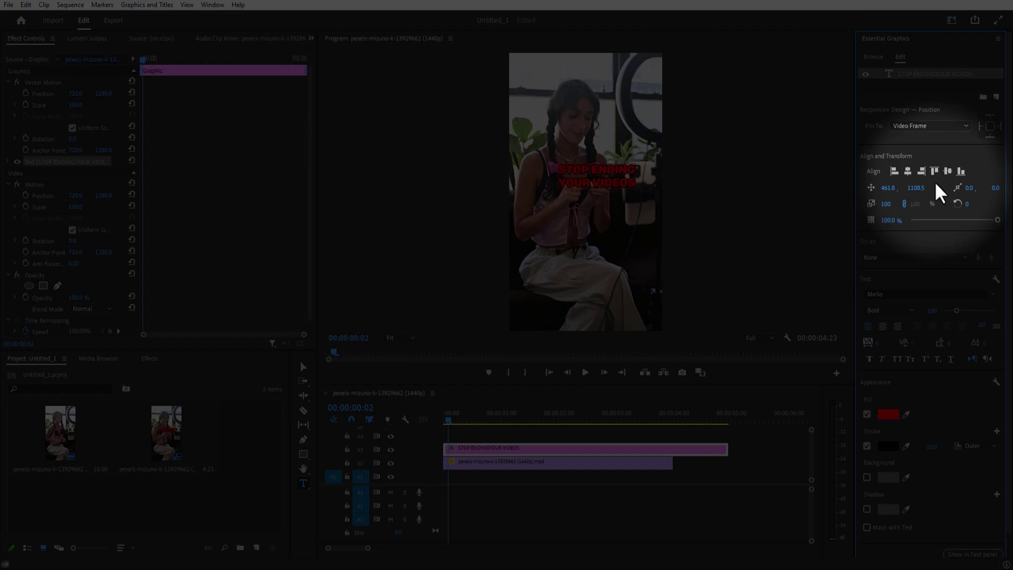
pyautogui.click(907, 171)
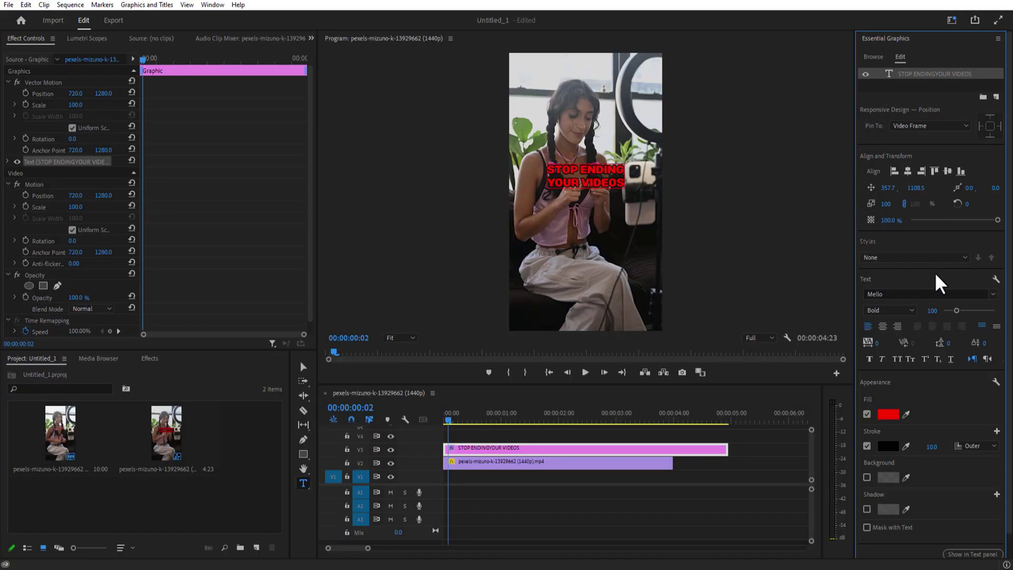
pyautogui.click(555, 192)
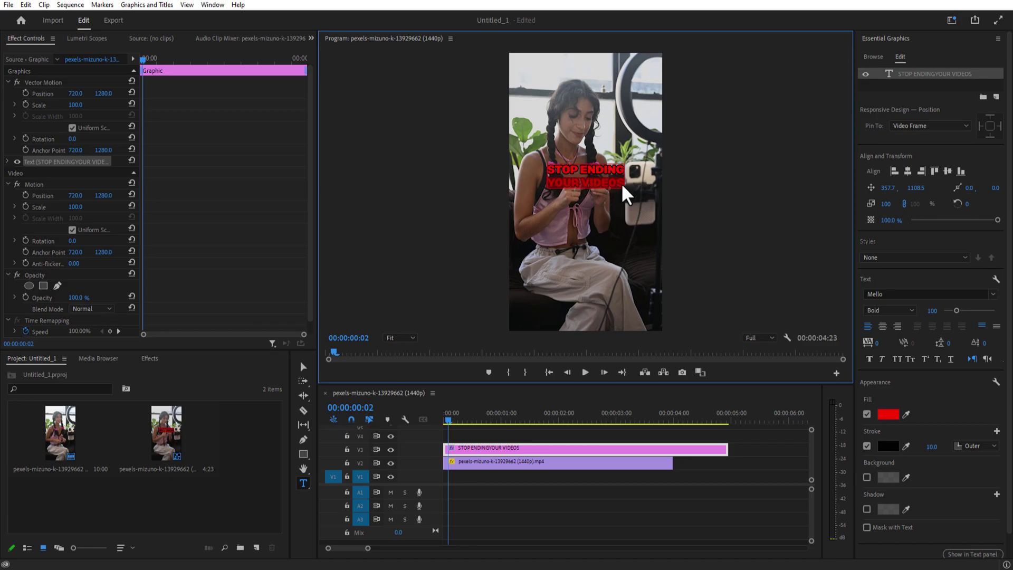
pyautogui.click(888, 414)
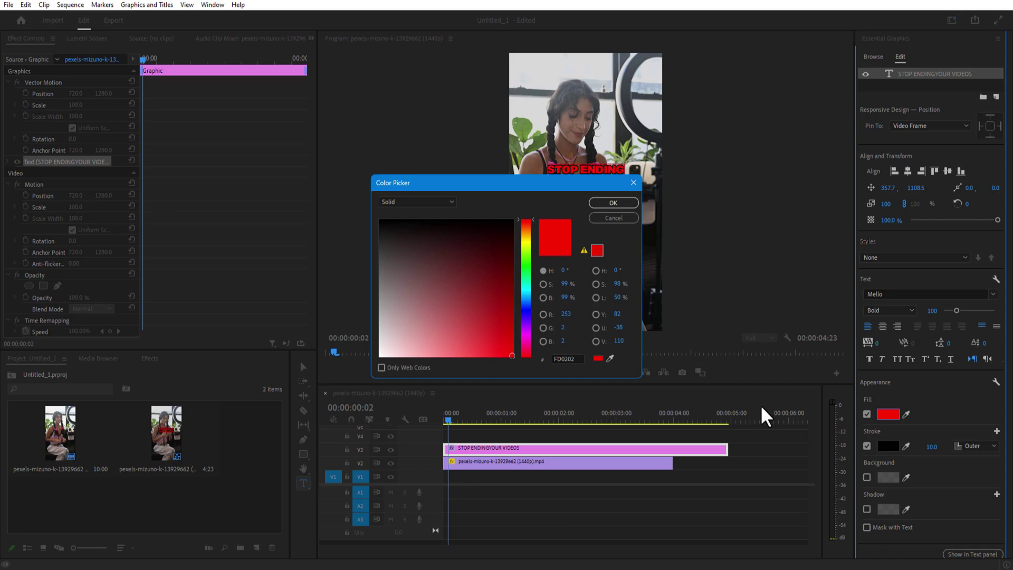
pyautogui.click(381, 353)
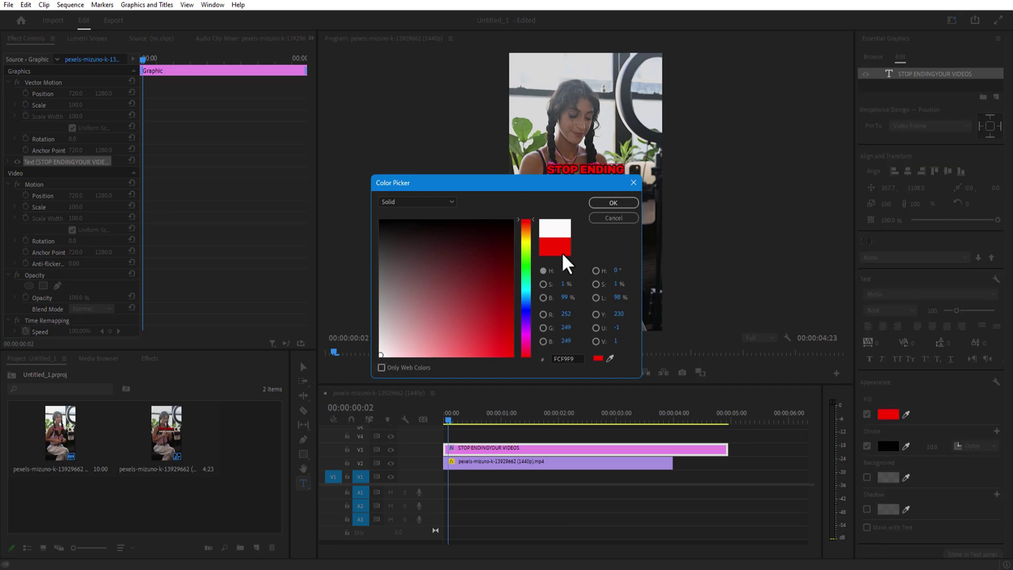
pyautogui.click(612, 204)
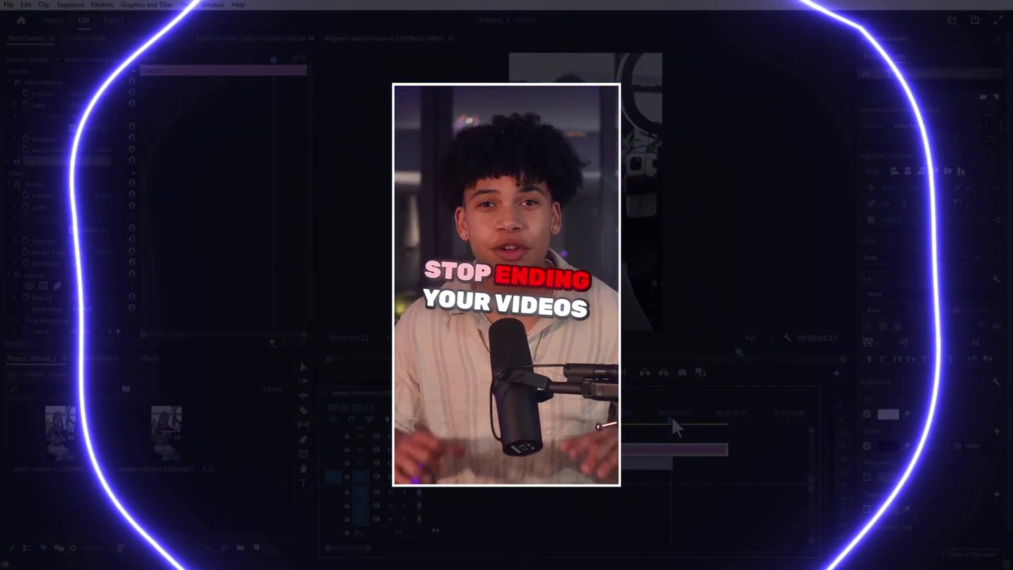
# Step: Cut the title clip at the 00:00:04:00 mark with the Razor tool
pyautogui.click(478, 494)
pyautogui.press('space')
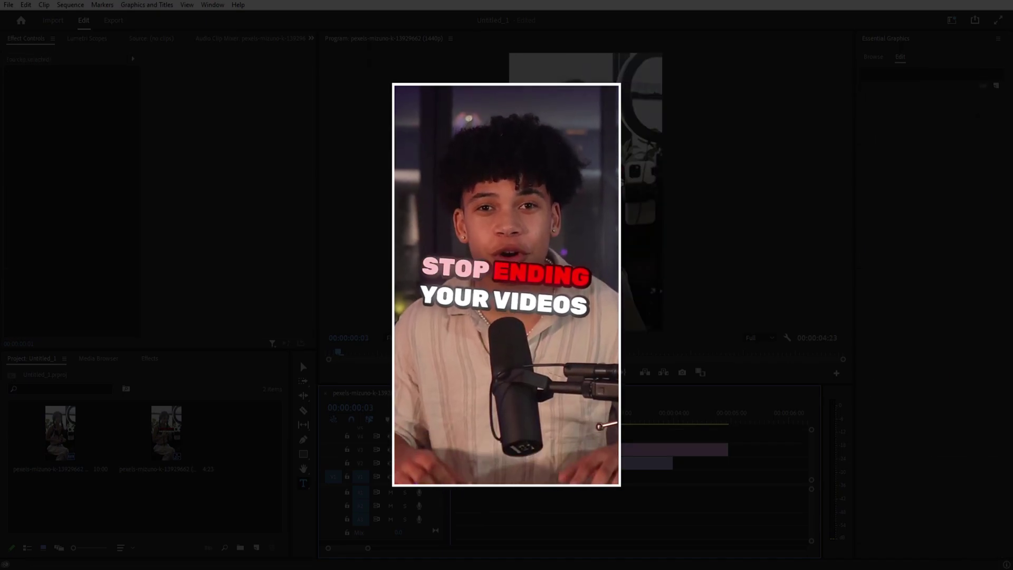
pyautogui.click(444, 413)
pyautogui.moveTo(444, 414); pyautogui.dragTo(672, 421)
pyautogui.click(305, 411)
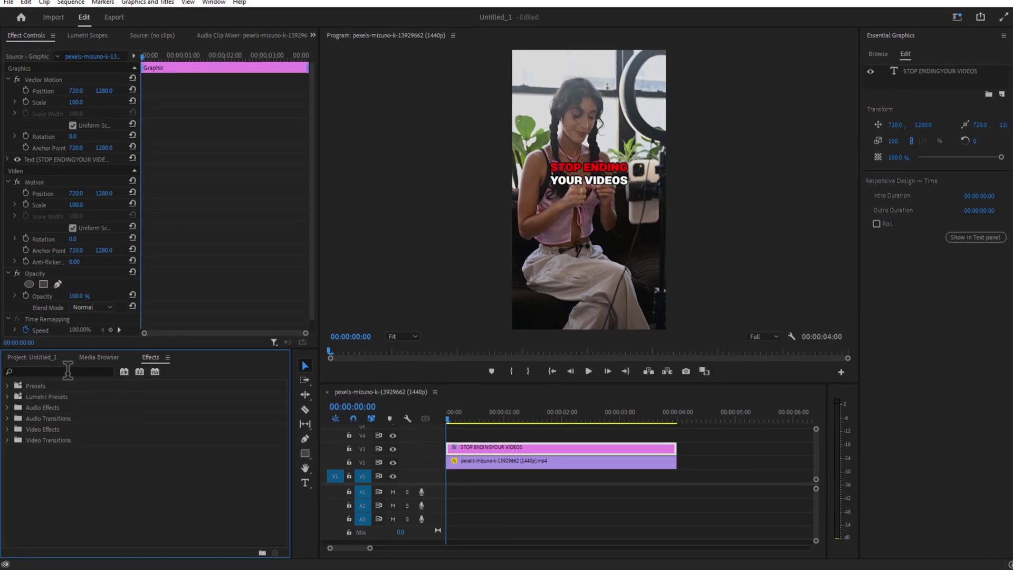
# Step: Find VR Glow under Immersive Video and drop it onto the title clip
pyautogui.write('GLOW')
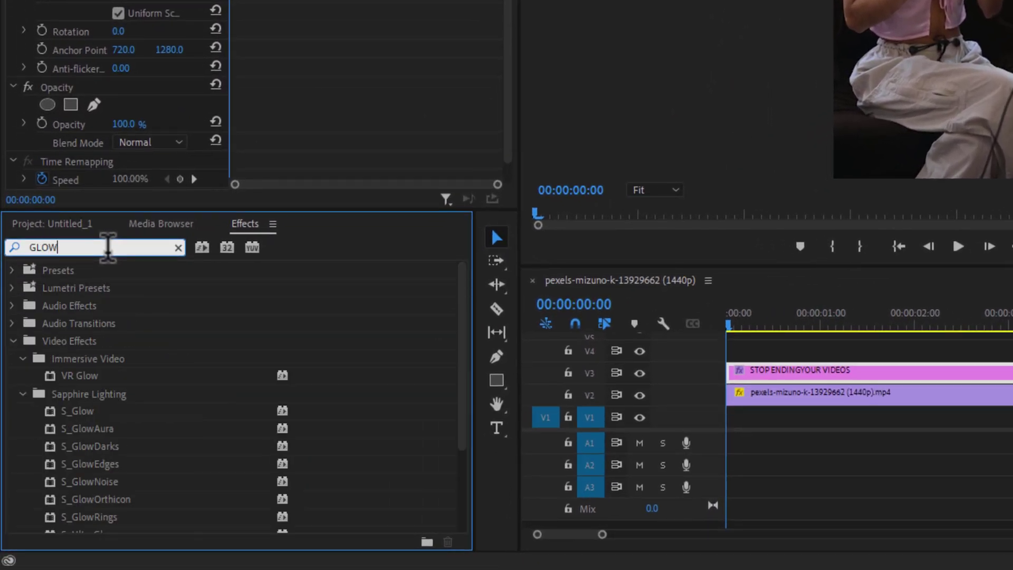
pyautogui.click(74, 341)
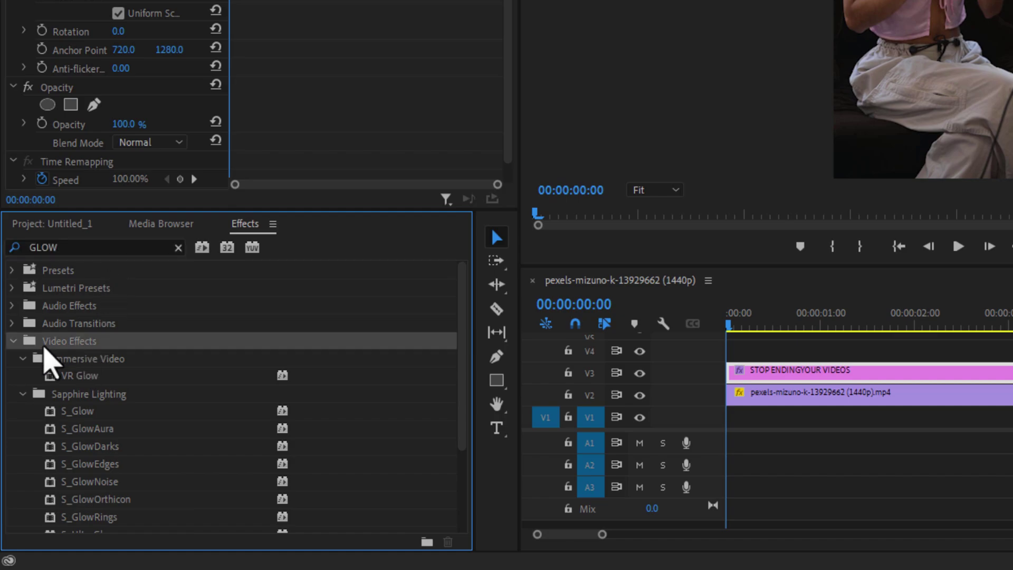
pyautogui.click(77, 359)
pyautogui.moveTo(79, 376); pyautogui.dragTo(786, 377)
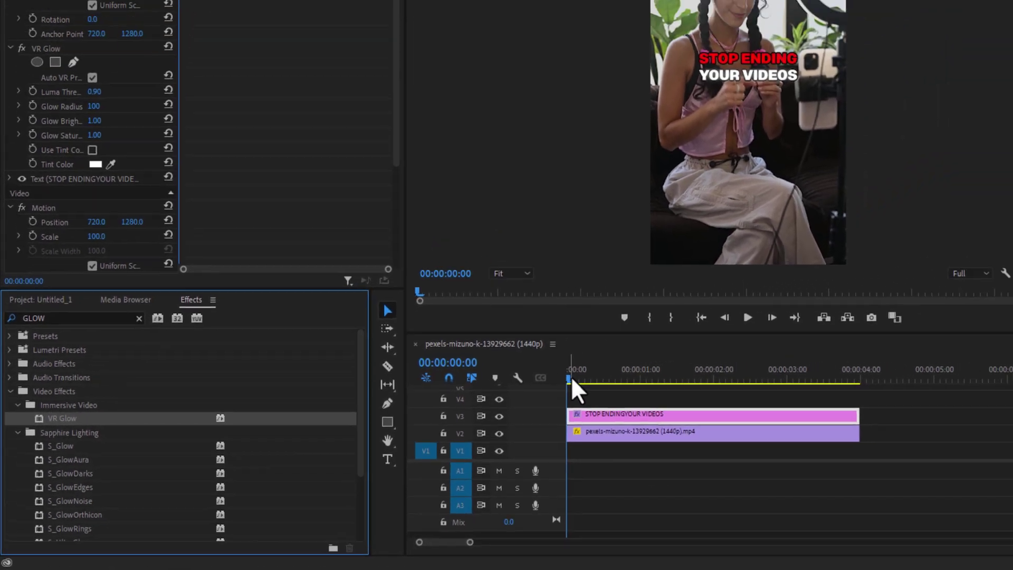
pyautogui.moveTo(731, 325); pyautogui.dragTo(820, 326)
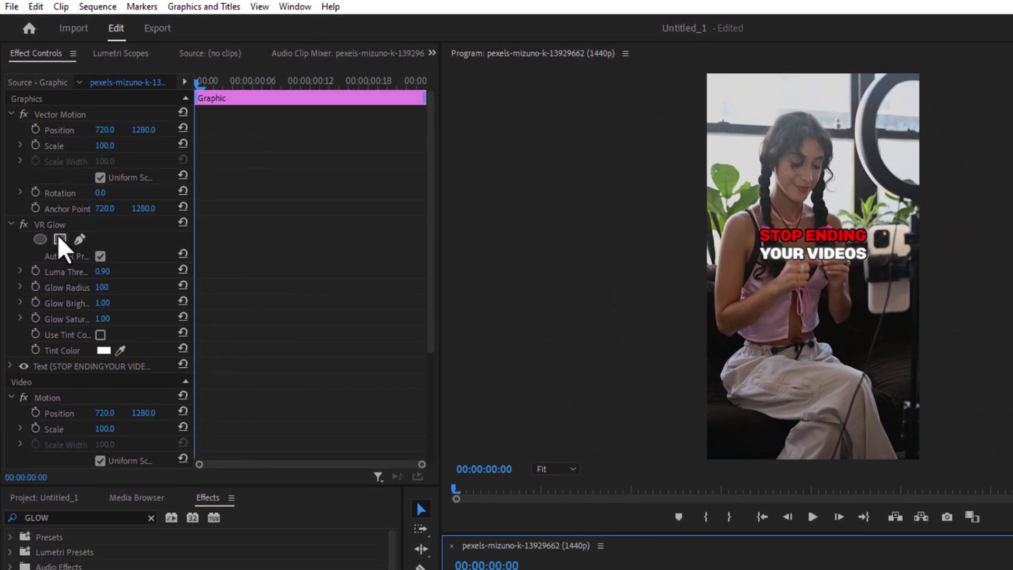
# Step: Set VR Glow to Luma Threshold 0, Glow Radius 150, Brightness 0.40, Saturation 10
pyautogui.click(78, 225)
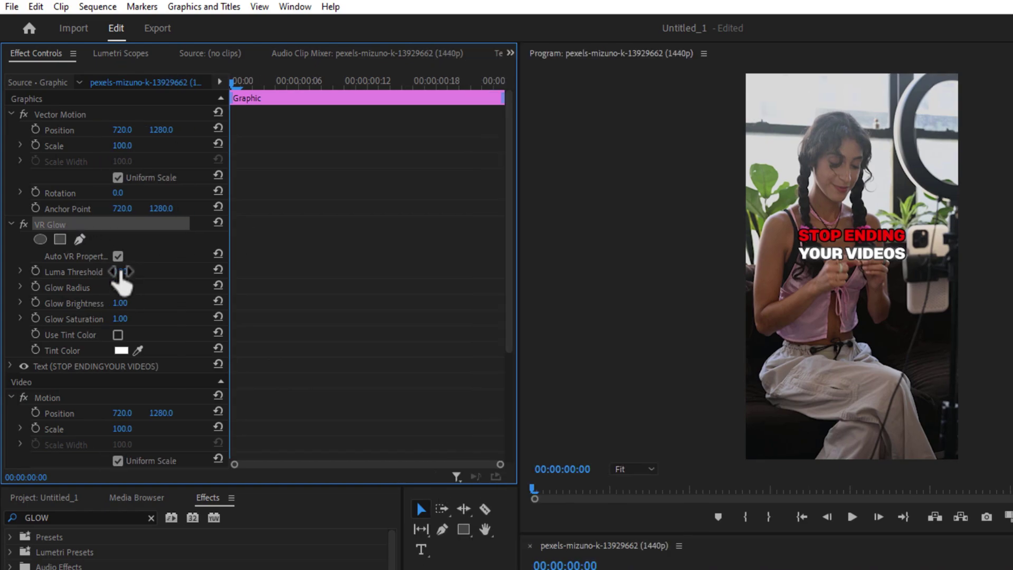
pyautogui.click(121, 271)
pyautogui.write('0')
pyautogui.press('Return')
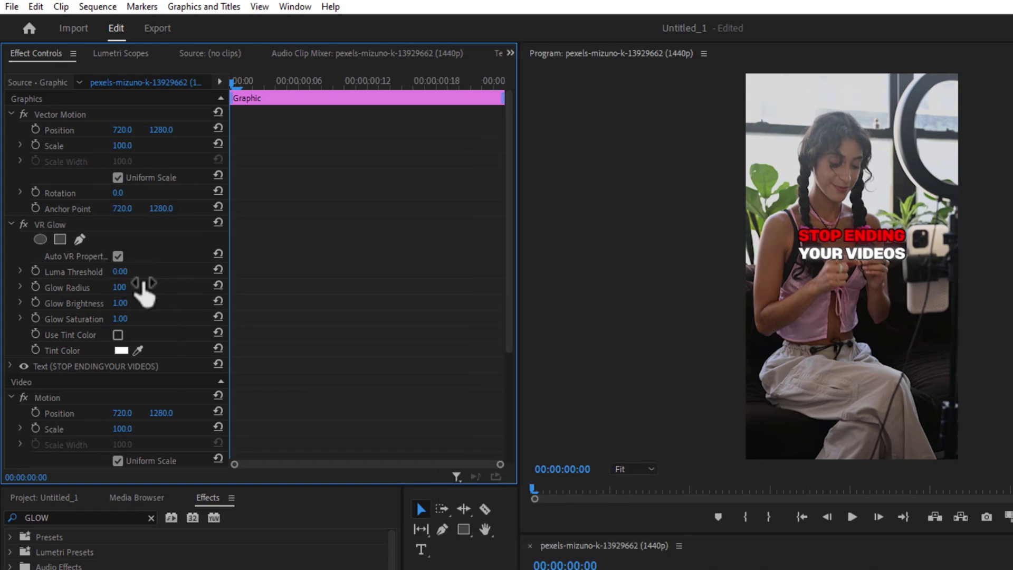
pyautogui.click(121, 287)
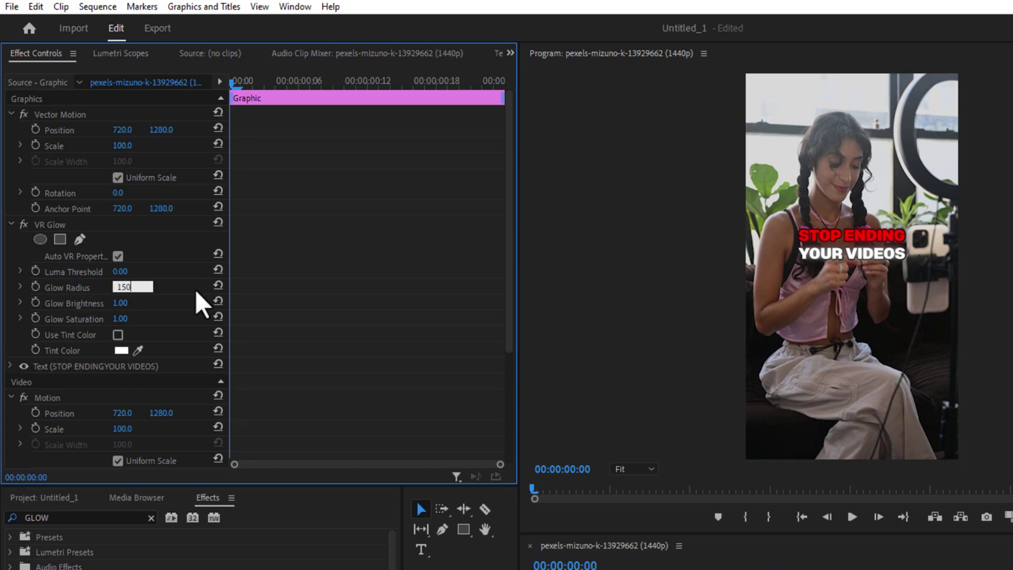
pyautogui.click(121, 303)
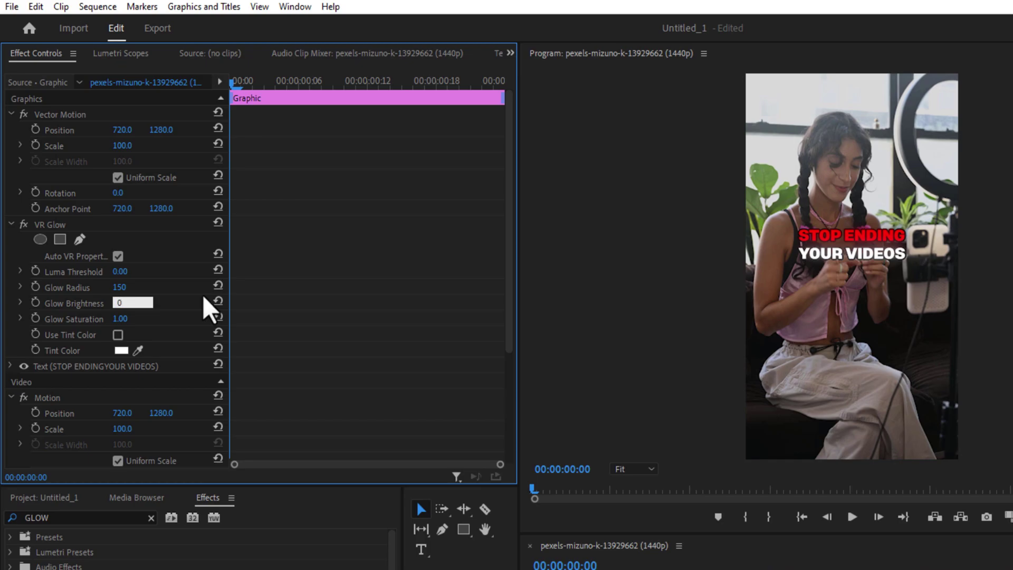
pyautogui.click(122, 318)
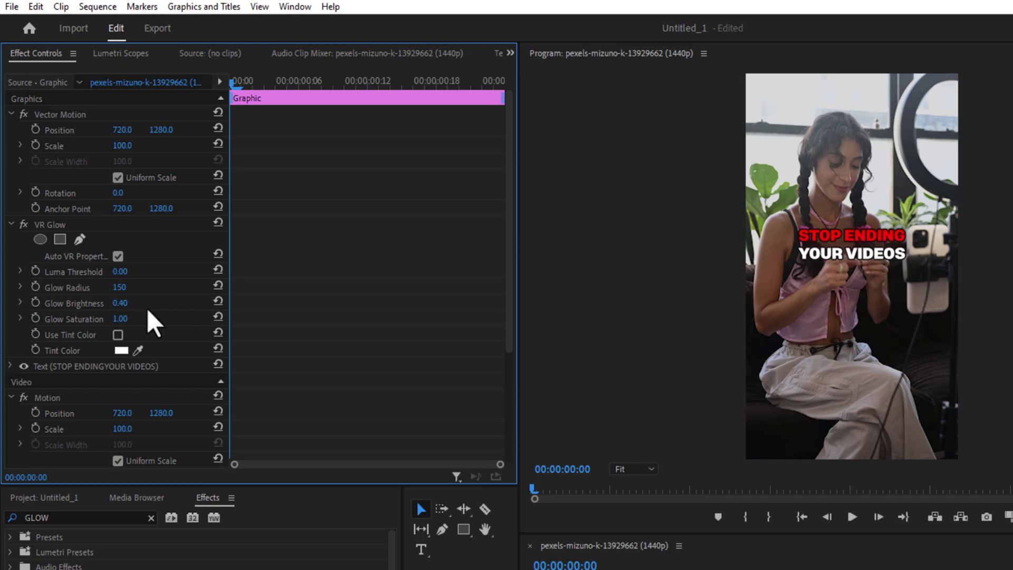
pyautogui.write('1')
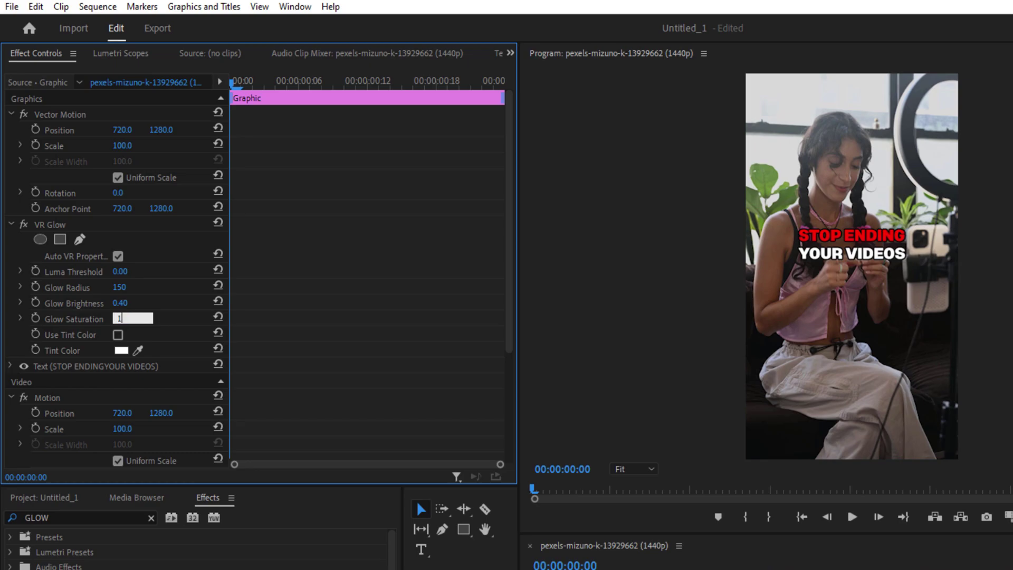
pyautogui.write('0')
pyautogui.press('Return')
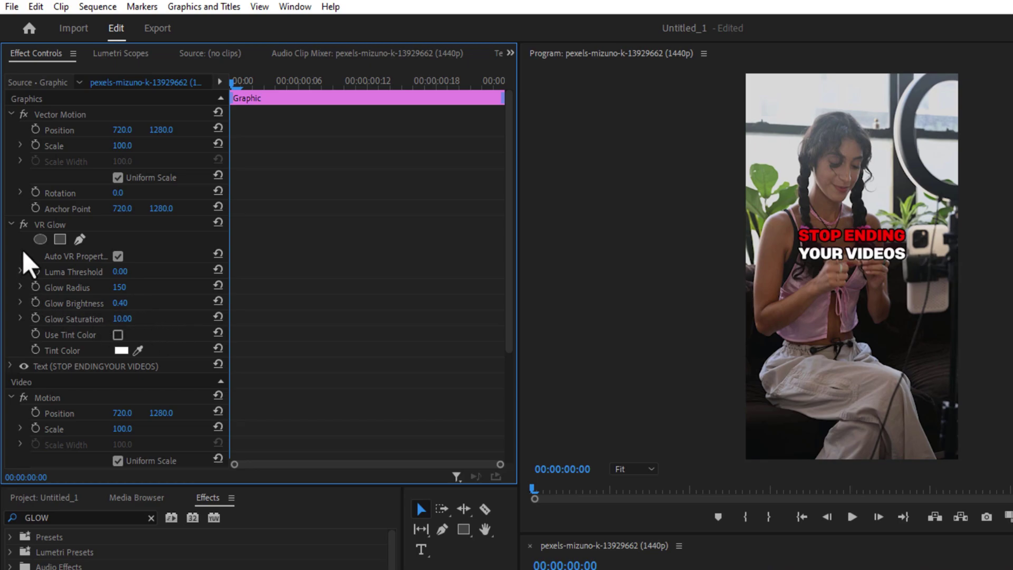
# Step: Toggle the VR Glow effect off and on to compare the caption
pyautogui.click(24, 223)
pyautogui.click(23, 223)
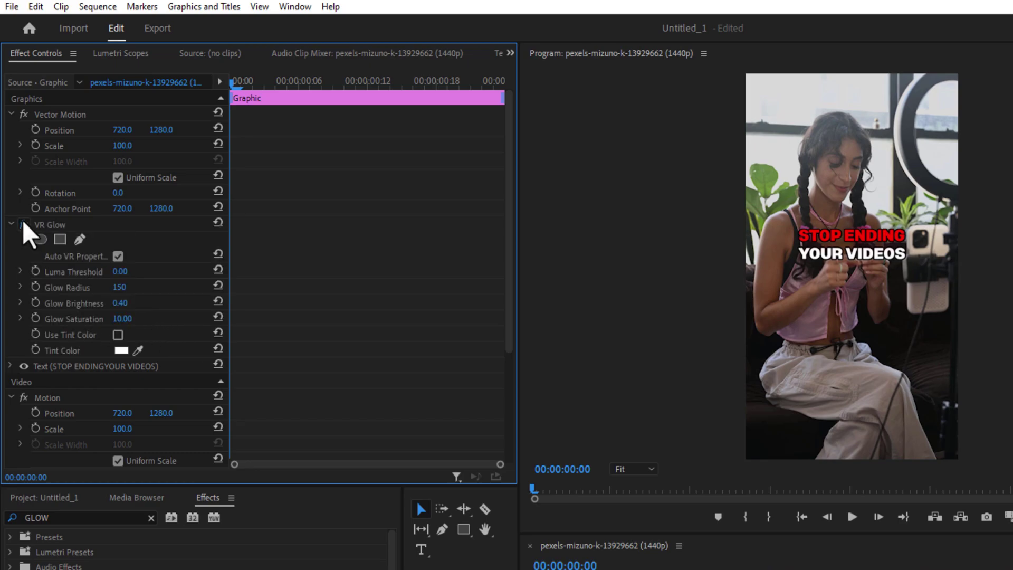
pyautogui.click(23, 223)
pyautogui.click(23, 224)
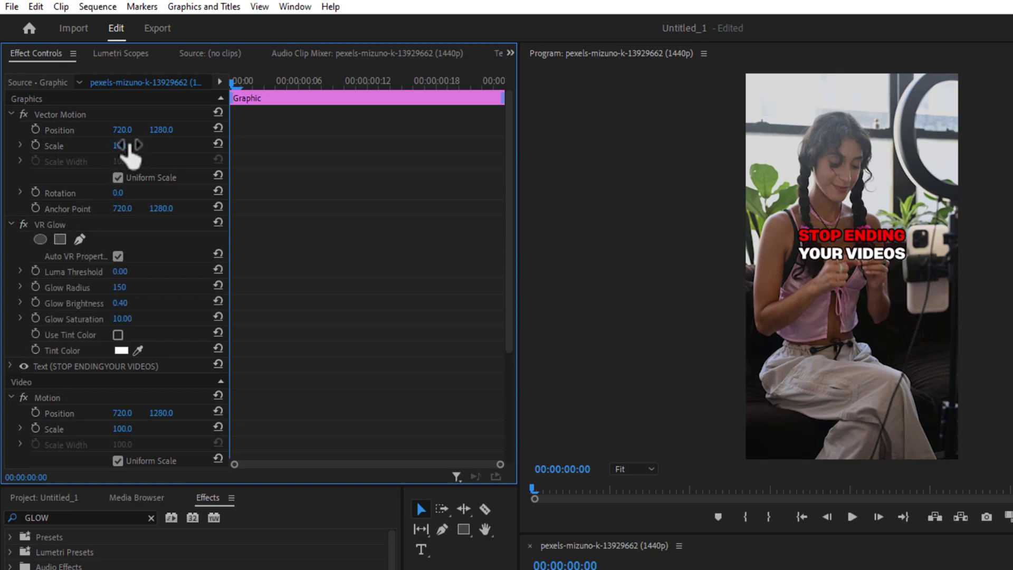
# Step: Scale the caption to 135% and duplicate the title clip from V3 onto V4
pyautogui.moveTo(122, 146); pyautogui.dragTo(148, 148)
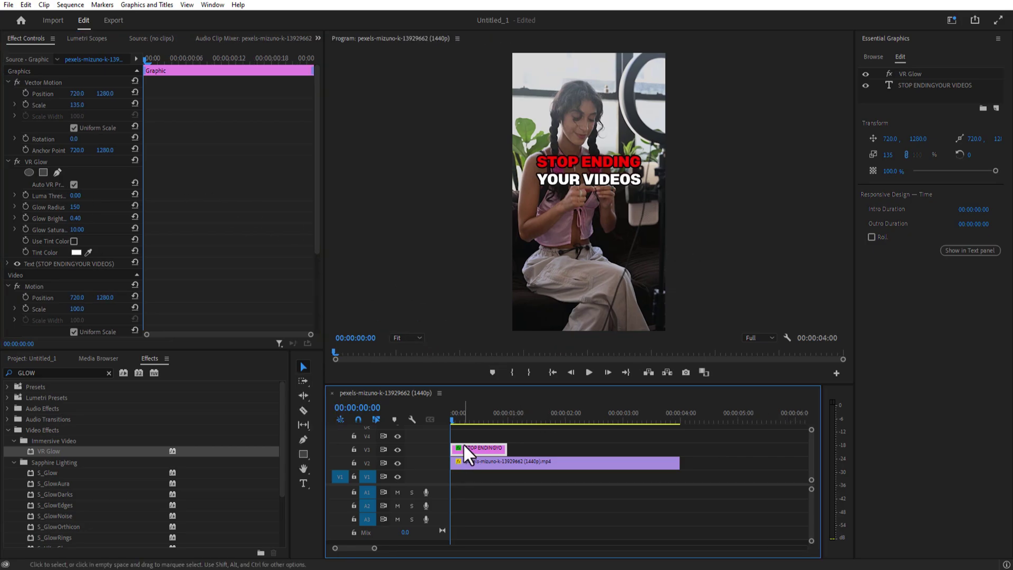
pyautogui.moveTo(464, 445); pyautogui.dragTo(472, 434)
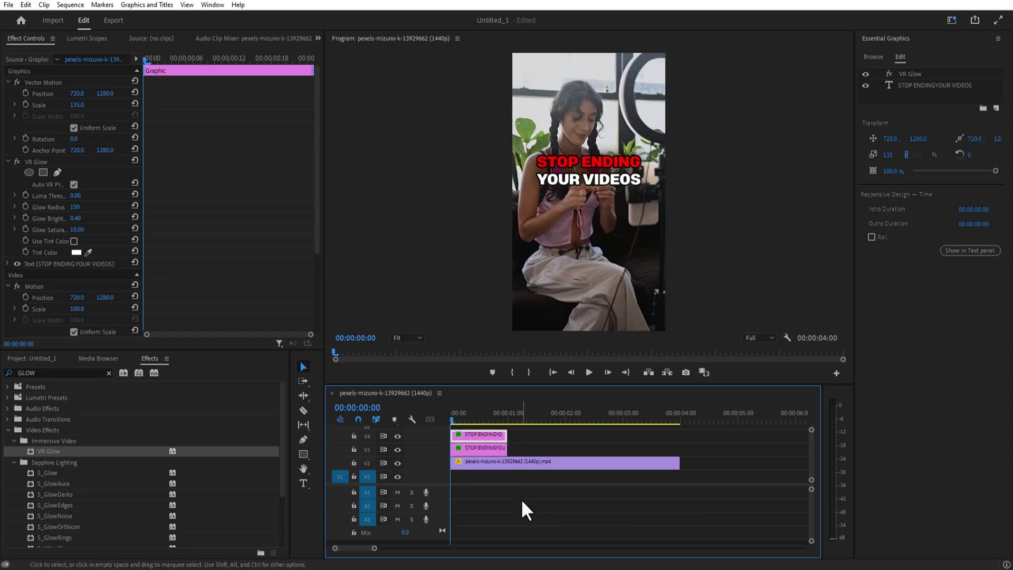
pyautogui.moveTo(374, 549); pyautogui.dragTo(343, 548)
pyautogui.press('Right')
pyautogui.click(489, 433)
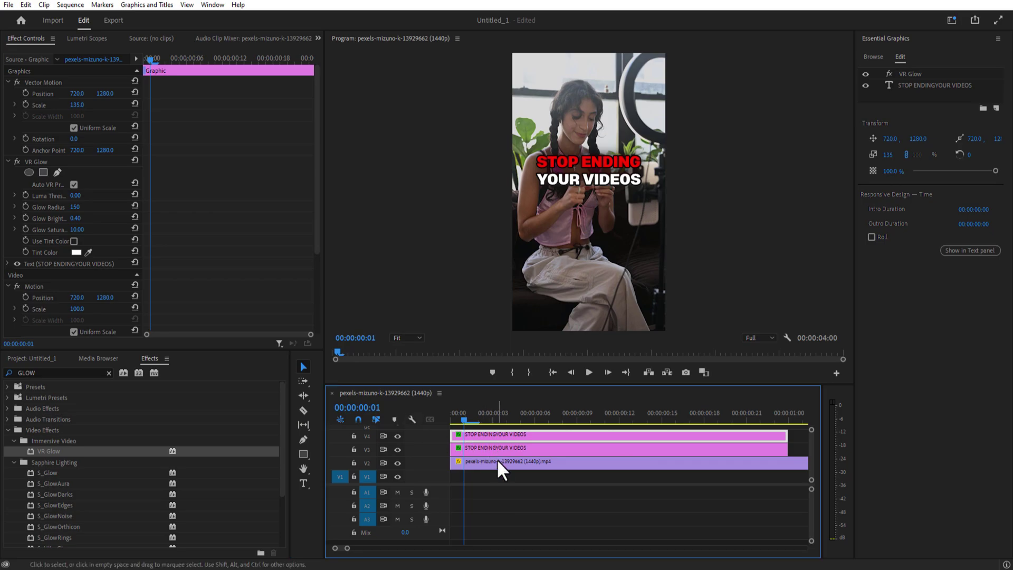
# Step: Trim the V4 copy's text to just 'STOP' and hide track V3
pyautogui.doubleClick(582, 169)
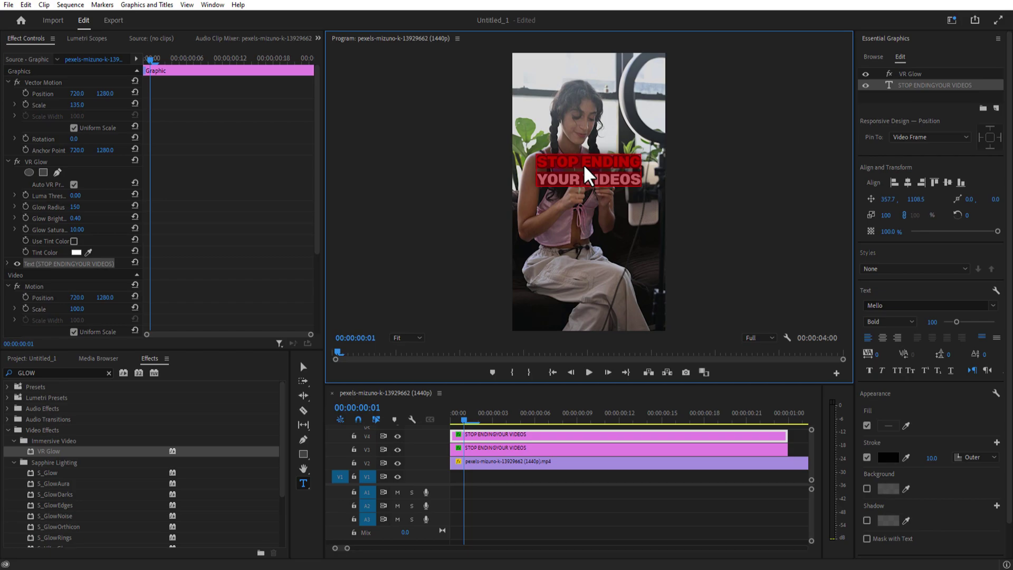
pyautogui.click(591, 173)
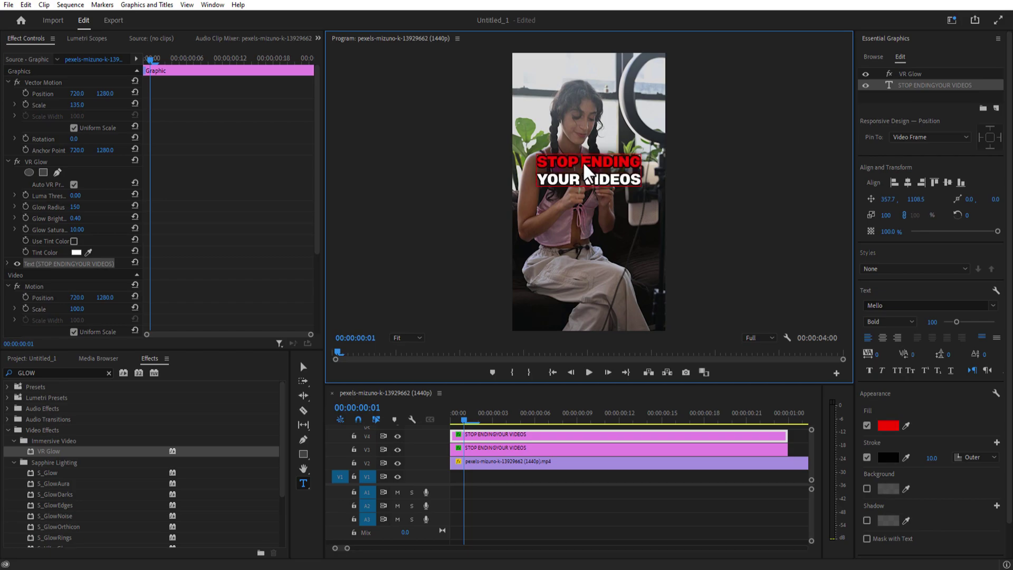
pyautogui.moveTo(639, 179); pyautogui.dragTo(643, 185)
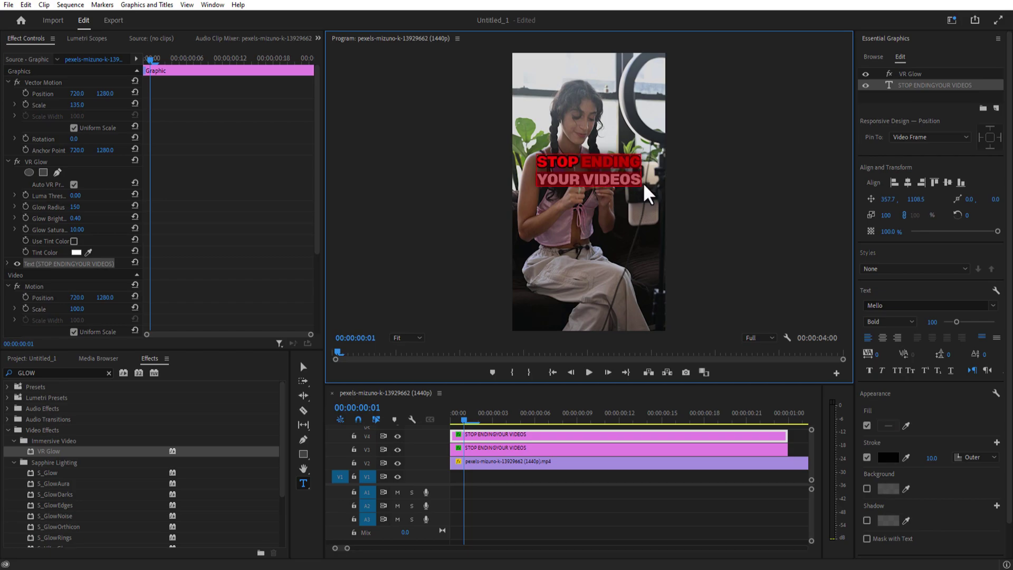
pyautogui.press('BackSpace')
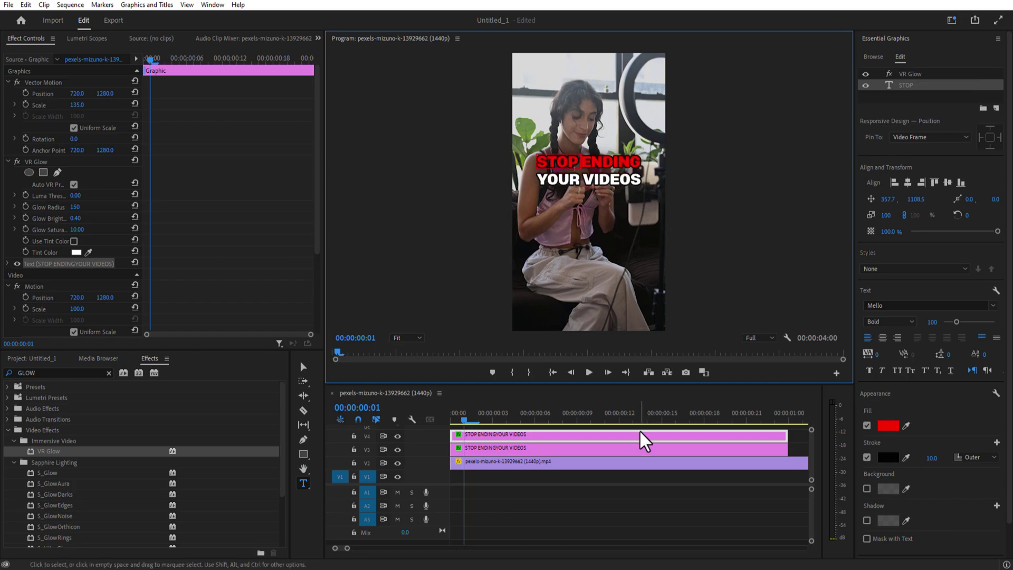
pyautogui.click(397, 450)
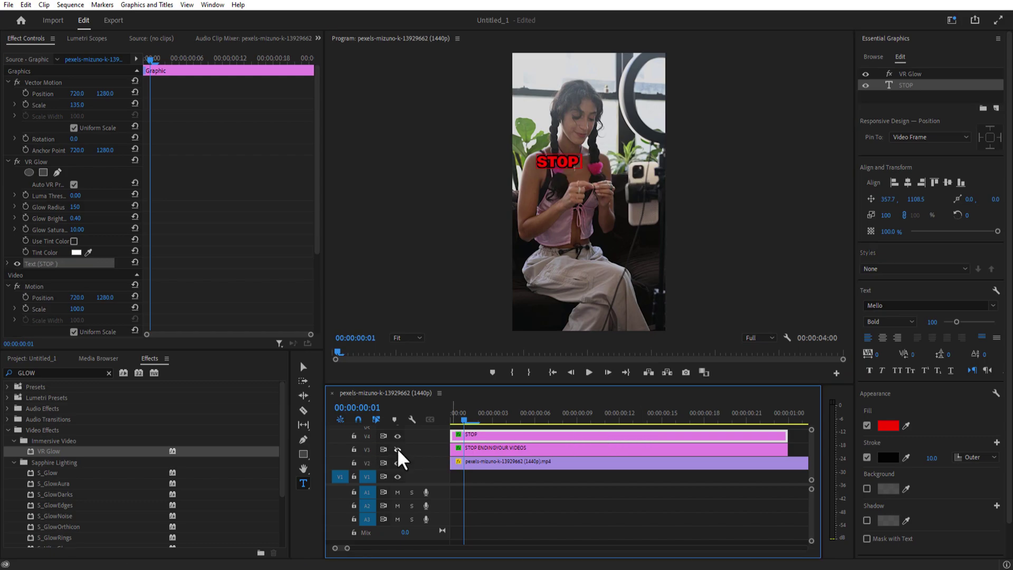
# Step: Fill the STOP text with white and make track V3 visible again
pyautogui.click(581, 175)
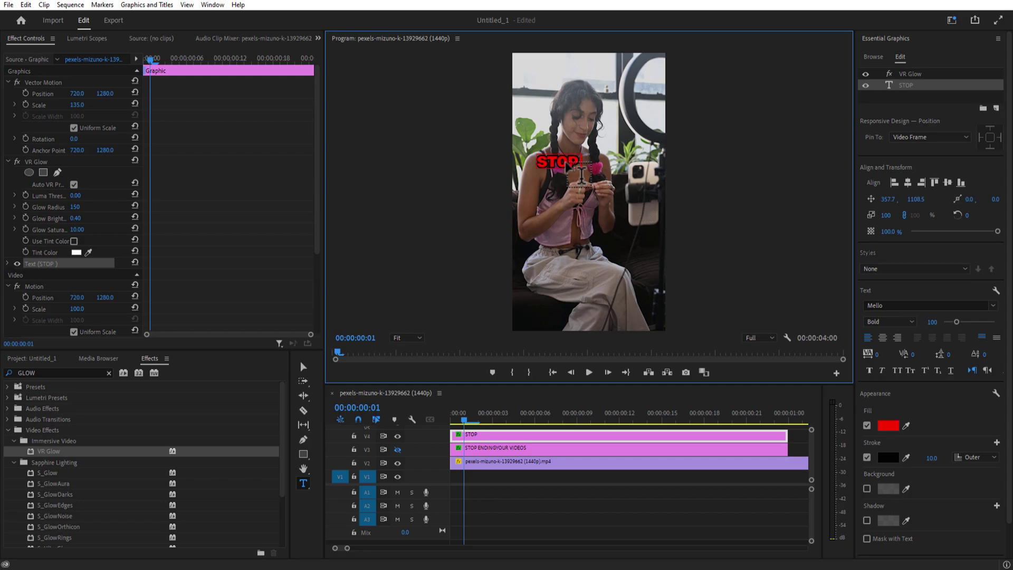
pyautogui.click(885, 429)
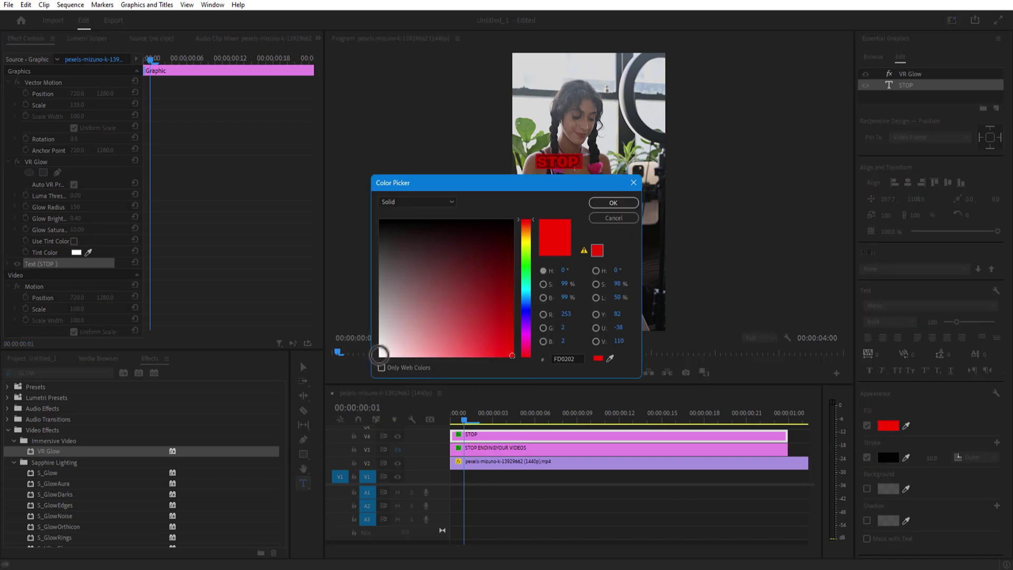
pyautogui.click(379, 352)
pyautogui.click(612, 204)
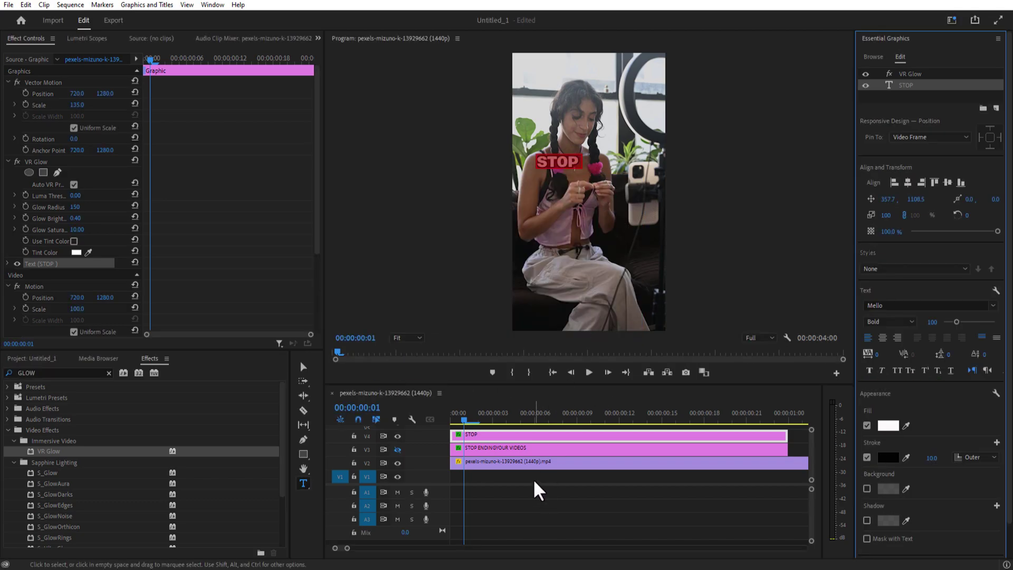
pyautogui.click(490, 443)
pyautogui.click(398, 449)
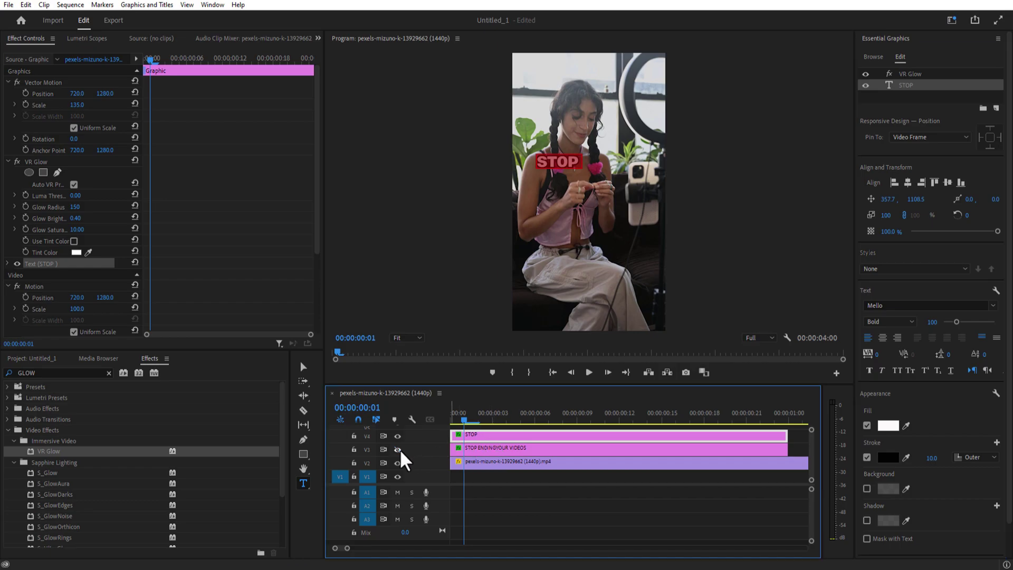
# Step: Select the V4 STOP clip, put the playhead at frame 2, and pick the Razor tool
pyautogui.press('Right')
pyautogui.press('Right')
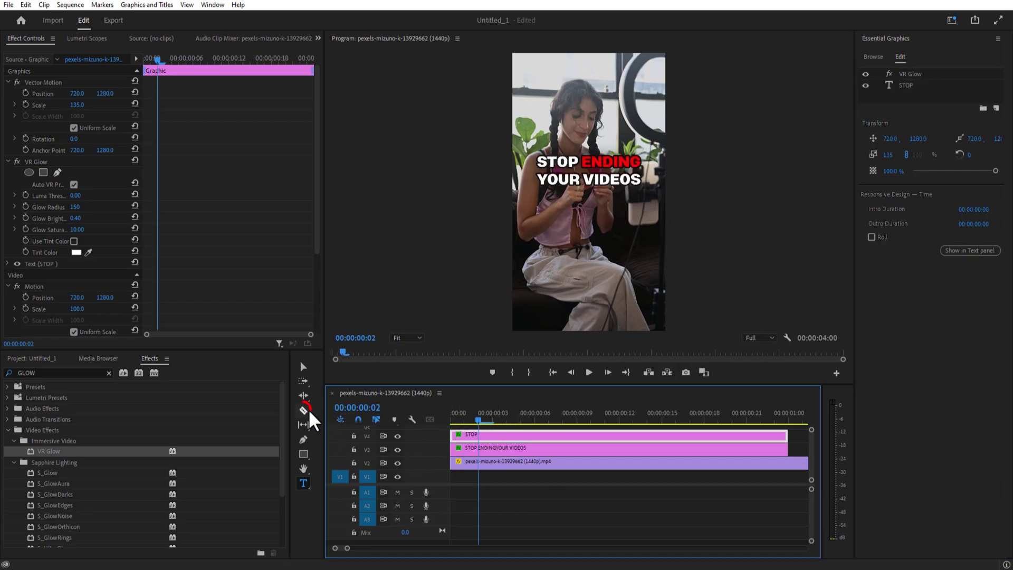
pyautogui.click(303, 410)
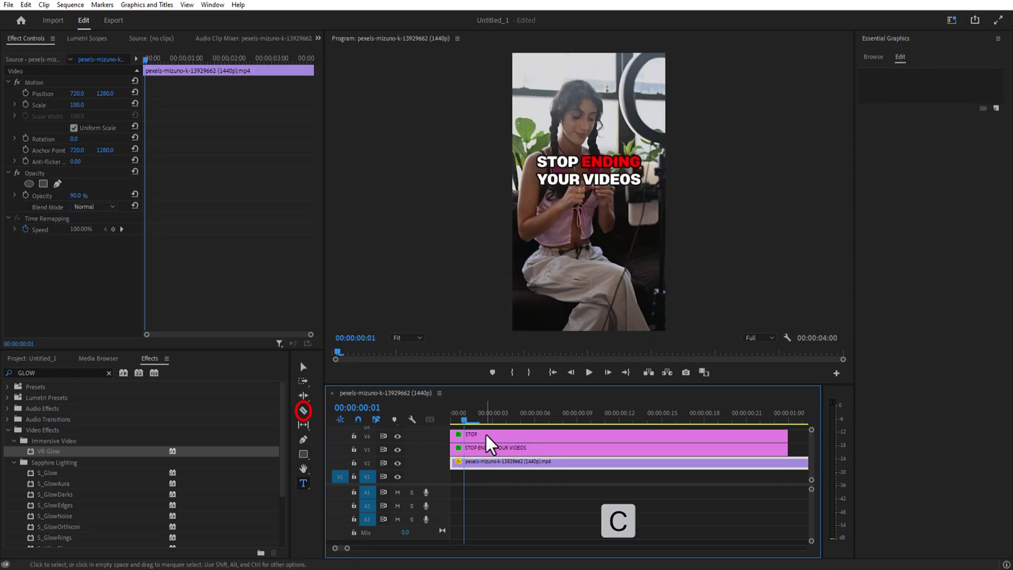
pyautogui.click(485, 435)
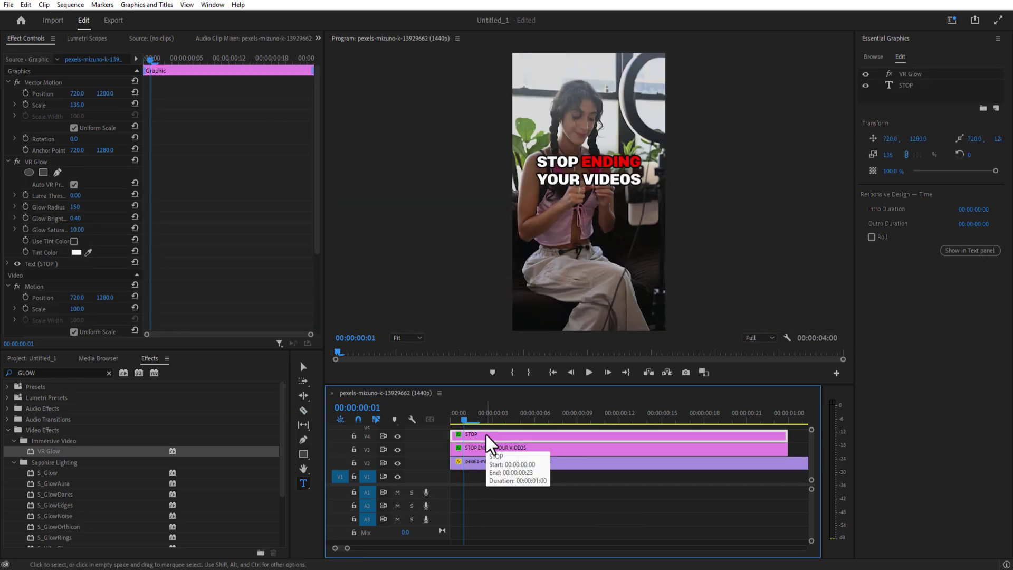
pyautogui.moveTo(464, 420); pyautogui.dragTo(452, 422)
pyautogui.press('Right')
pyautogui.press('Right')
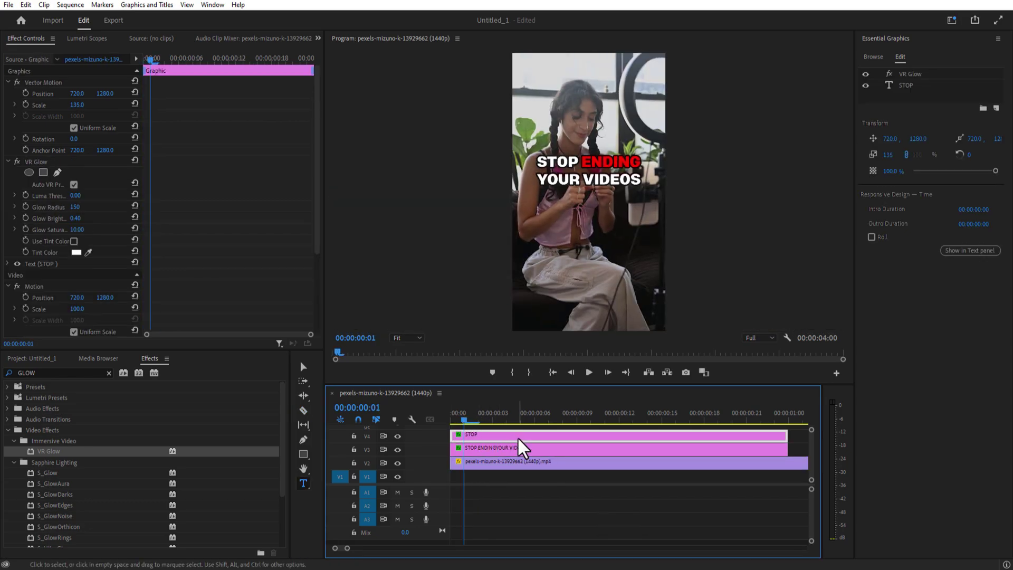
pyautogui.click(304, 410)
# Step: Split the STOP clip every two frames, at frames 2, 4, 6, 8, 10 through 22
pyautogui.click(469, 436)
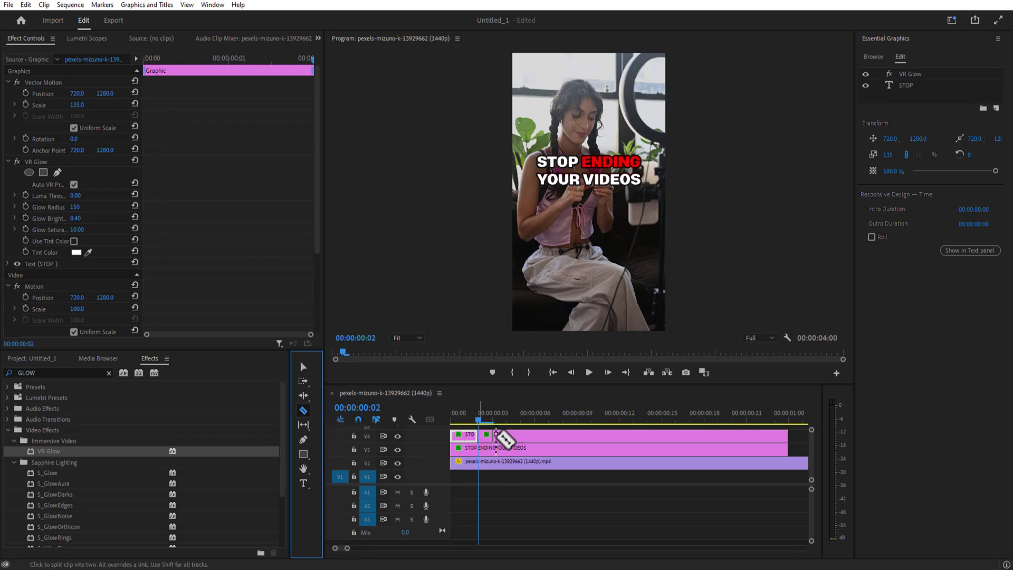
pyautogui.press('Right')
pyautogui.press('Right')
pyautogui.click(507, 436)
pyautogui.press('Right')
pyautogui.press('Right')
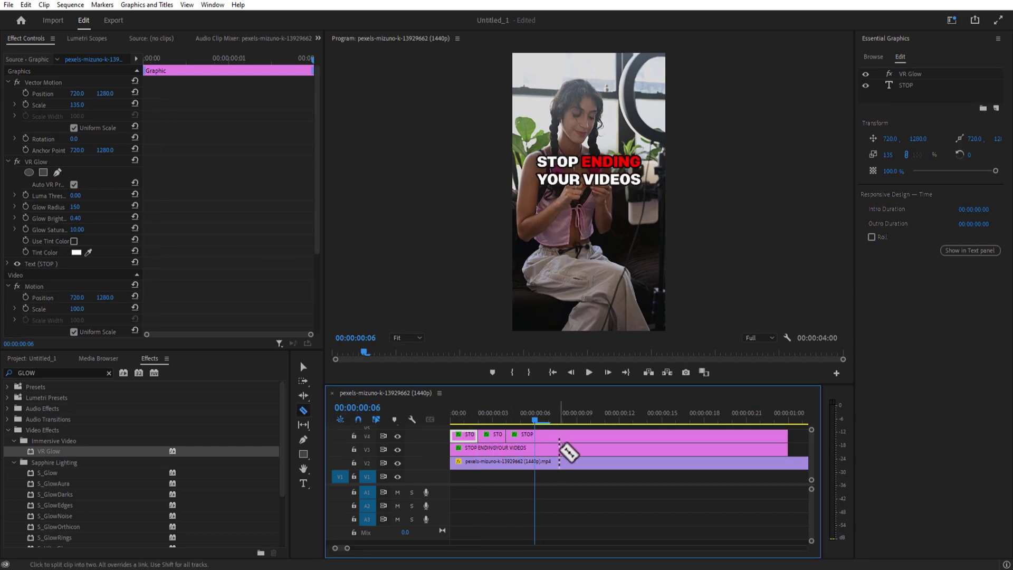
pyautogui.click(535, 436)
pyautogui.press('Right')
pyautogui.press('Right')
pyautogui.click(564, 436)
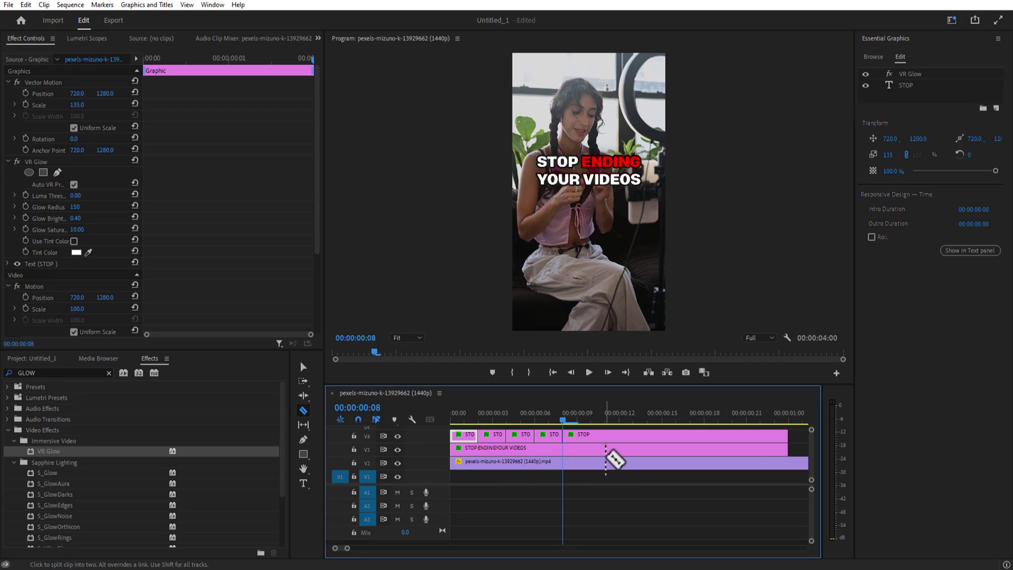
pyautogui.press('Right')
pyautogui.press('Right')
pyautogui.click(592, 435)
pyautogui.press('Right')
pyautogui.press('Right')
pyautogui.click(620, 436)
pyautogui.press('Right')
pyautogui.press('Right')
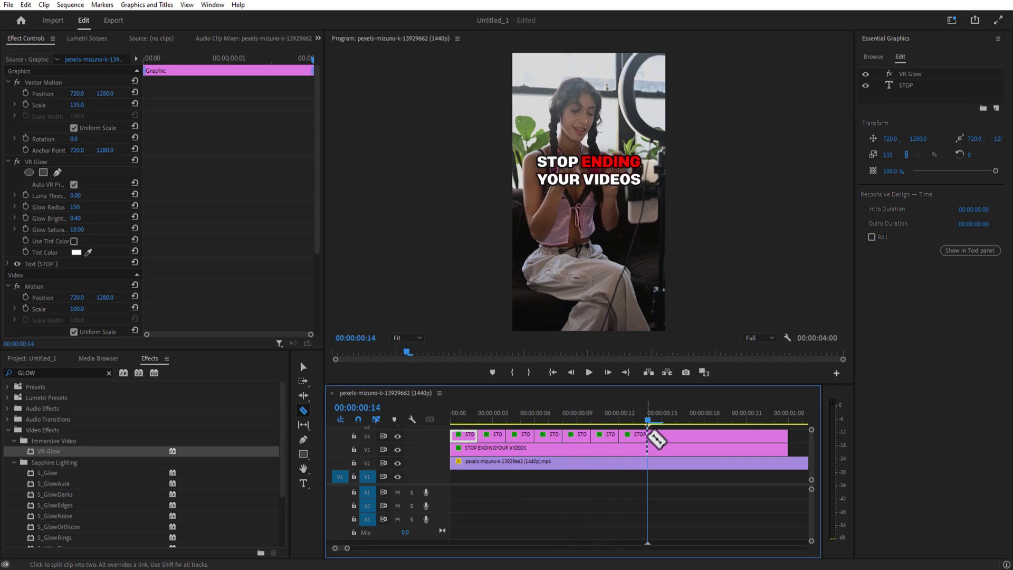
pyautogui.click(647, 436)
pyautogui.press('Right')
pyautogui.press('Right')
pyautogui.click(676, 436)
pyautogui.press('Right')
pyautogui.press('Right')
pyautogui.click(704, 436)
pyautogui.press('Right')
pyautogui.press('Right')
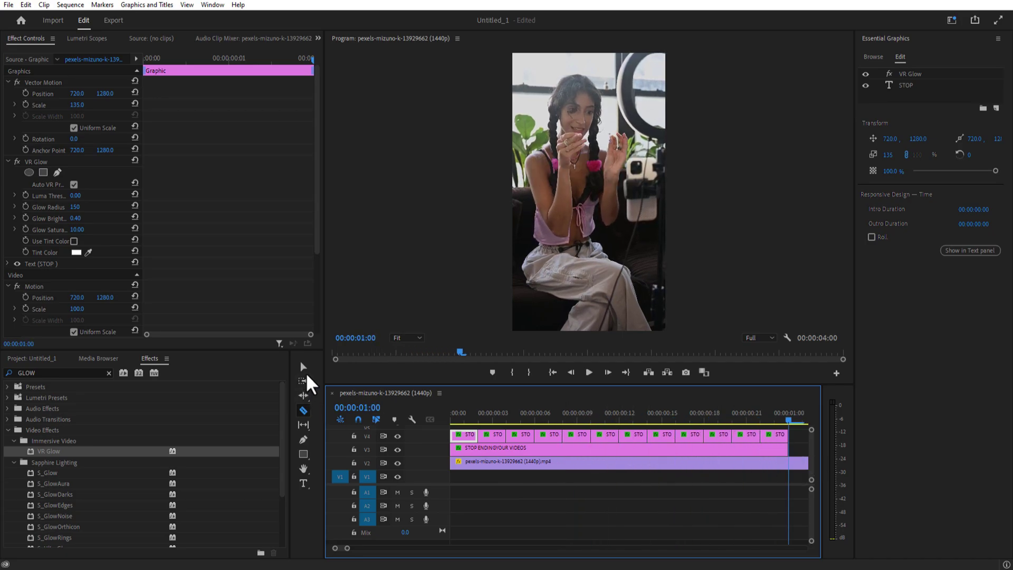
# Step: Delete the second STOP slice on V4 to leave a flicker gap, then replay from the start
pyautogui.click(304, 366)
pyautogui.click(494, 434)
pyautogui.press('Delete')
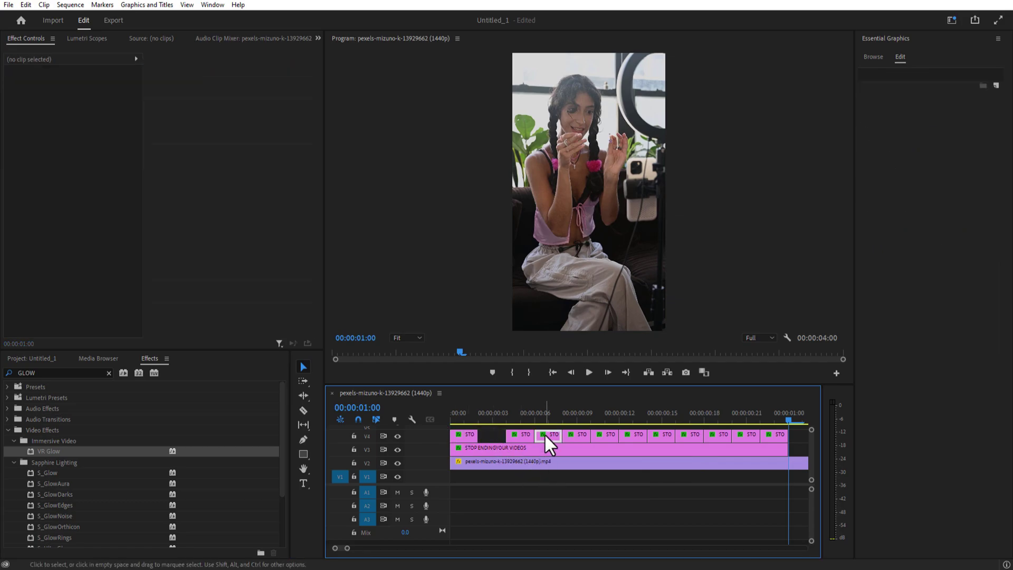
pyautogui.click(455, 415)
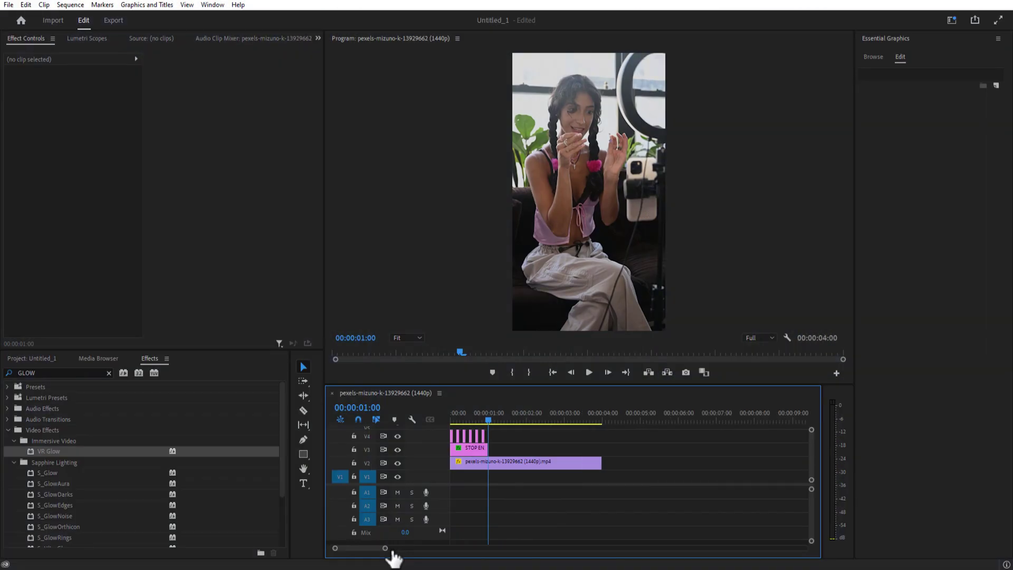
# Step: Nest the STOP ENDING title and its V4 flicker slices into Nested Sequence 01, keeping the default name
pyautogui.moveTo(392, 557); pyautogui.dragTo(422, 560)
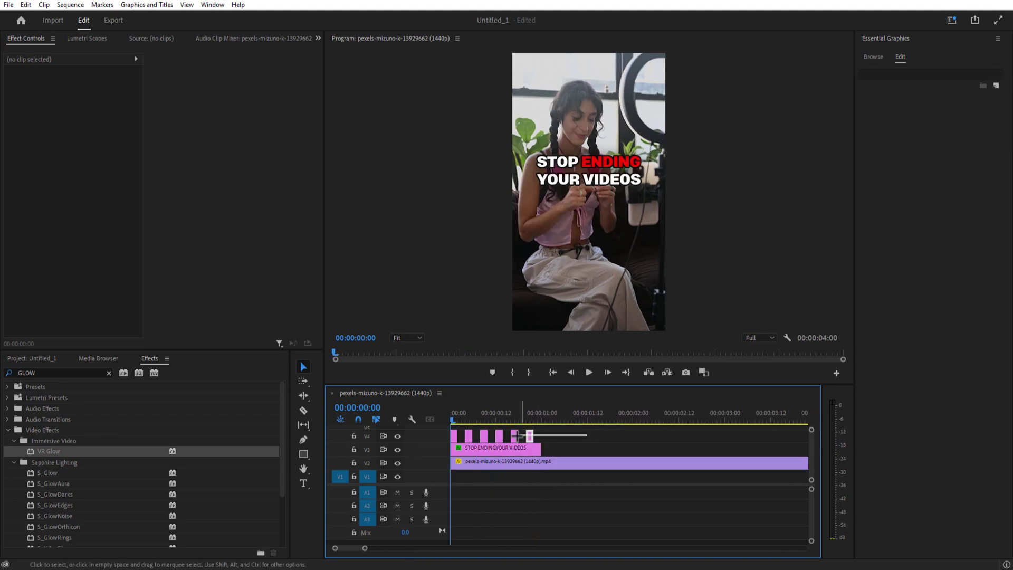
pyautogui.moveTo(516, 435); pyautogui.dragTo(453, 451)
pyautogui.rightClick(484, 452)
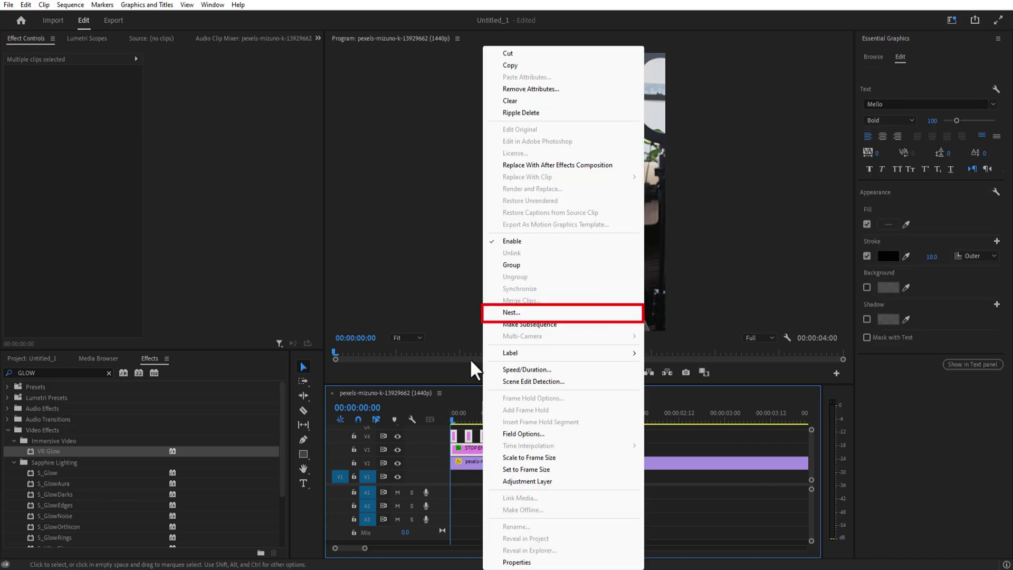
pyautogui.click(513, 315)
pyautogui.click(482, 294)
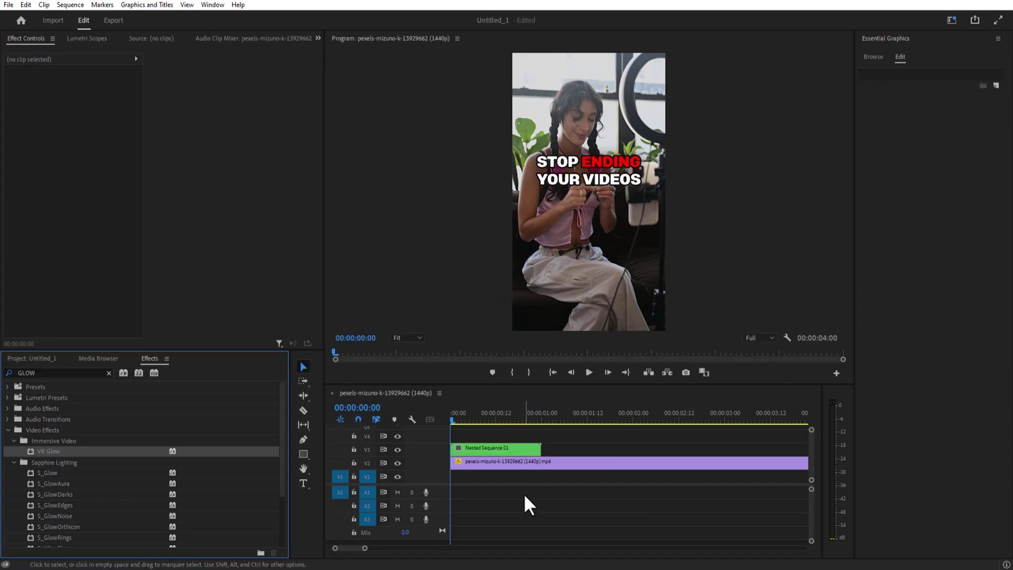
pyautogui.click(491, 447)
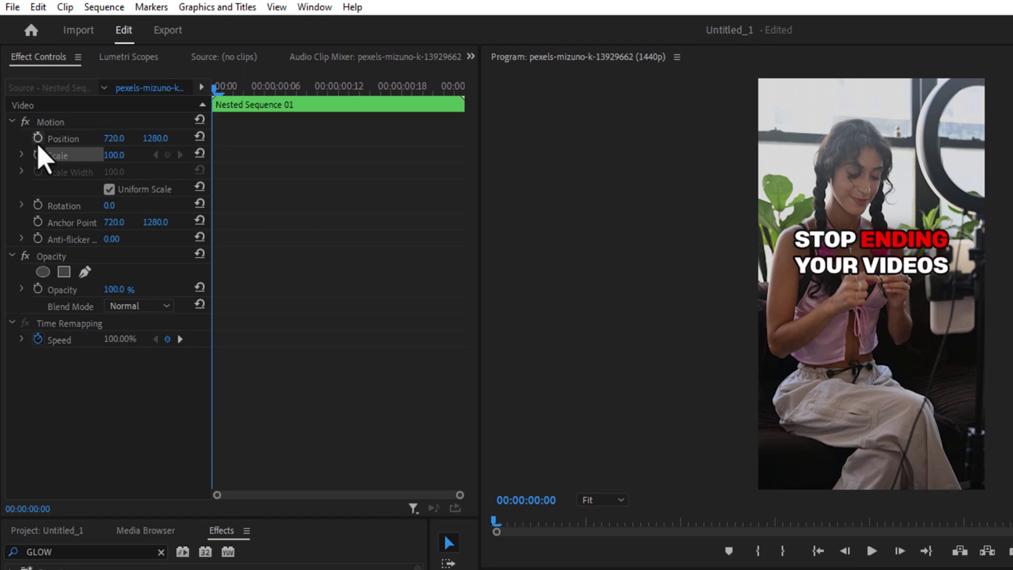
# Step: Turn on Position keyframing for the nested title and set Y to 1270 at twelve frames
pyautogui.click(37, 138)
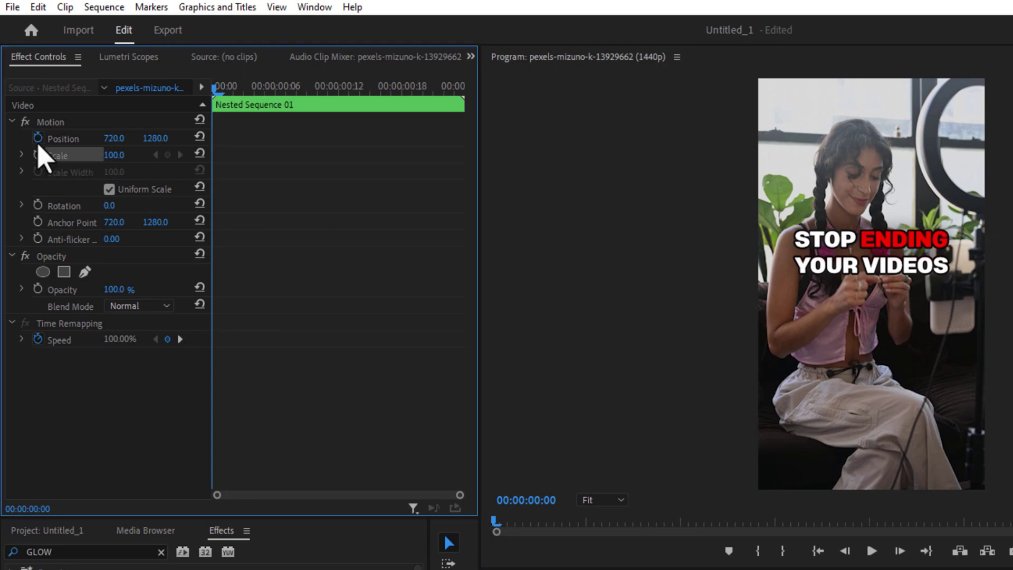
pyautogui.press('Right')
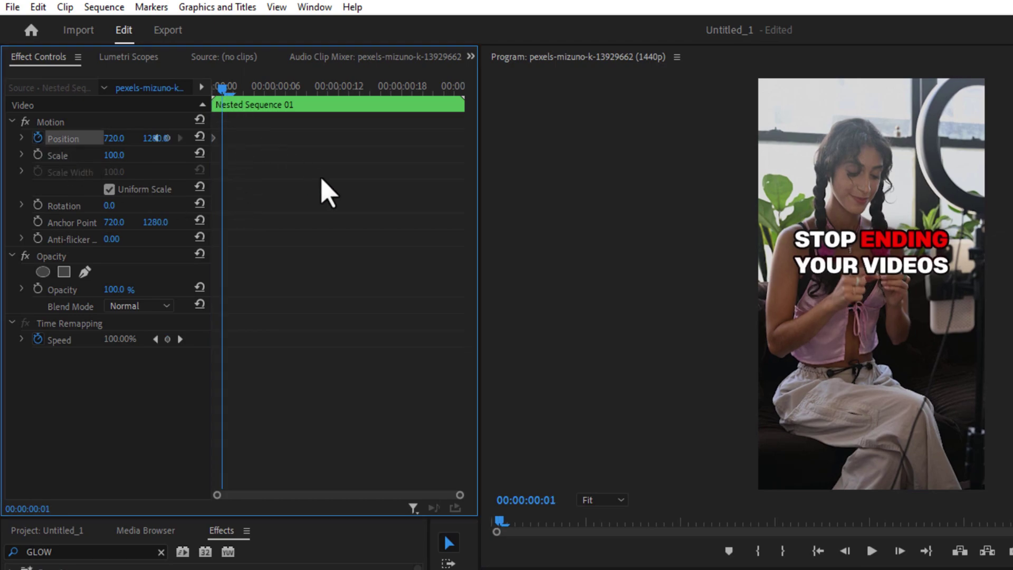
pyautogui.press('Left')
pyautogui.press('Right')
pyautogui.press('Right')
pyautogui.press('Right')
pyautogui.press('Right')
pyautogui.press('Right')
pyautogui.press('Right')
pyautogui.press('Right')
pyautogui.press('Right')
pyautogui.press('Right')
pyautogui.press('Right')
pyautogui.press('Right')
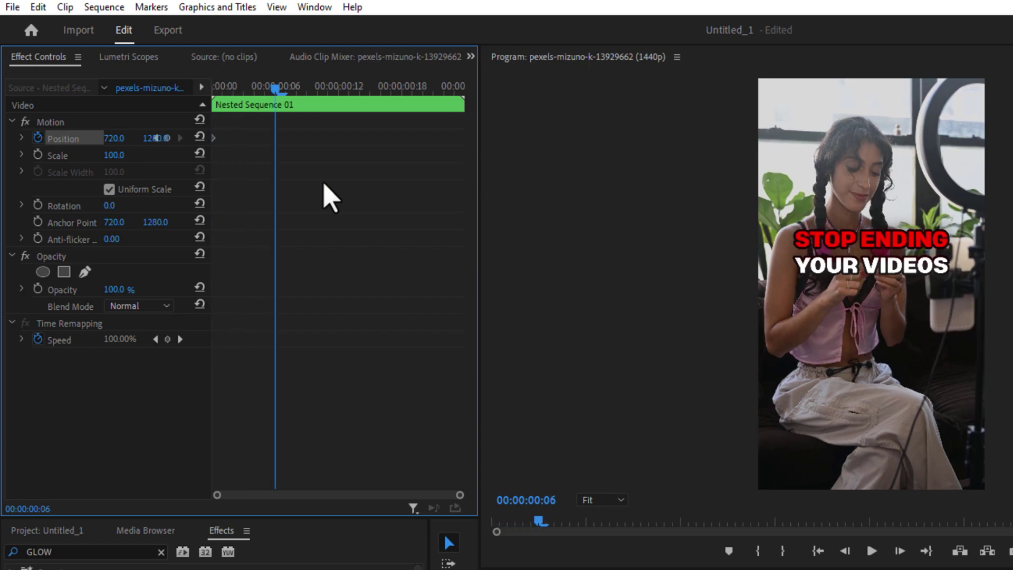
pyautogui.press('Right')
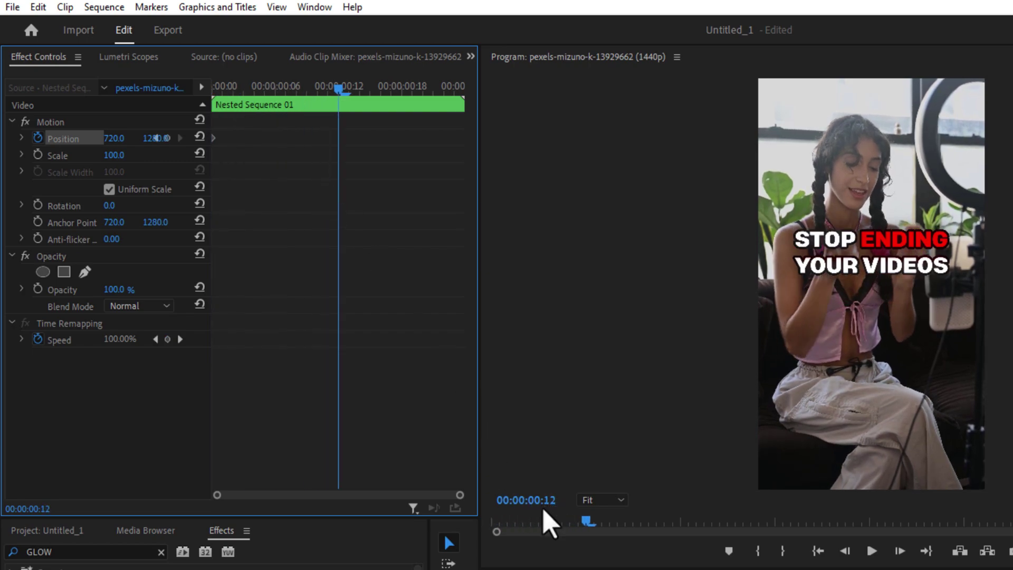
pyautogui.click(174, 138)
pyautogui.write('1')
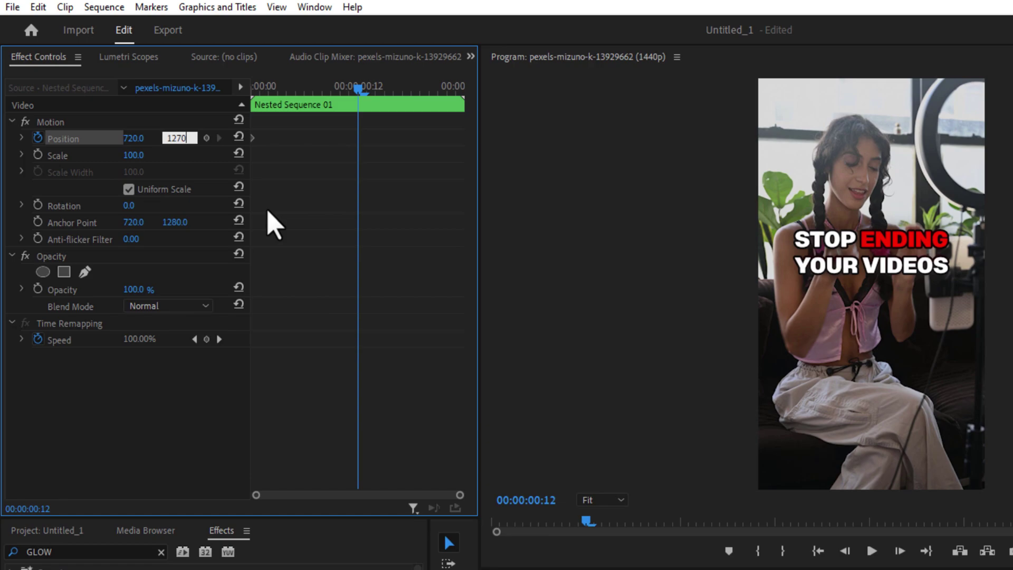
pyautogui.write('270')
pyautogui.click(181, 126)
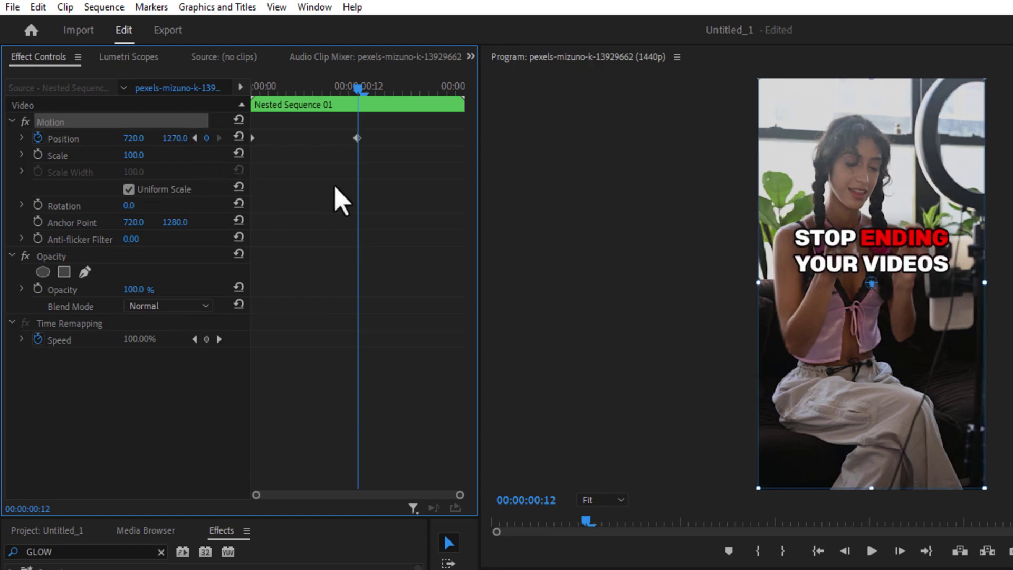
# Step: Set Position Y to 1290 at the one-second mark and play back to preview the bob
pyautogui.moveTo(362, 106); pyautogui.dragTo(470, 123)
pyautogui.press('Right')
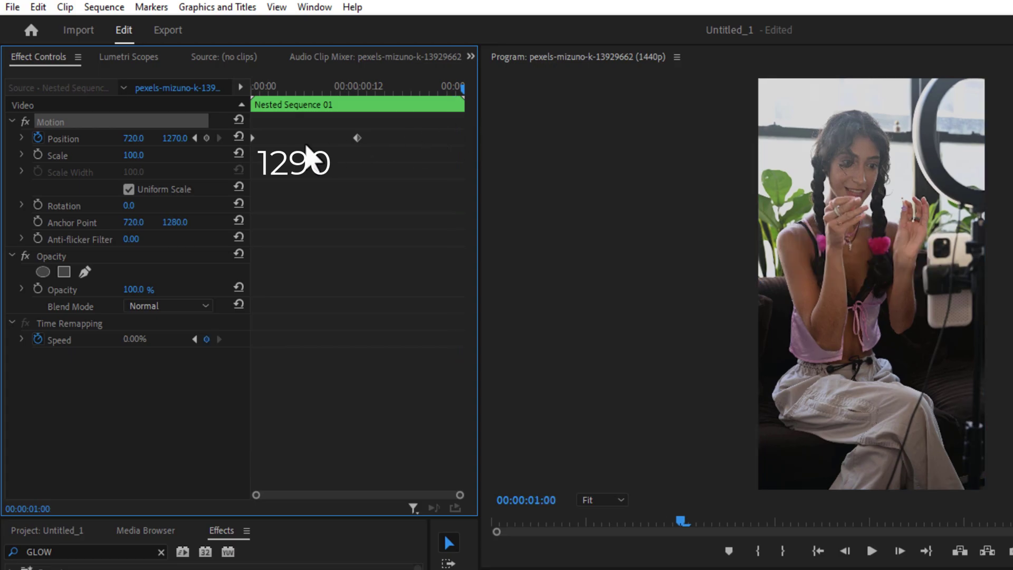
pyautogui.click(174, 138)
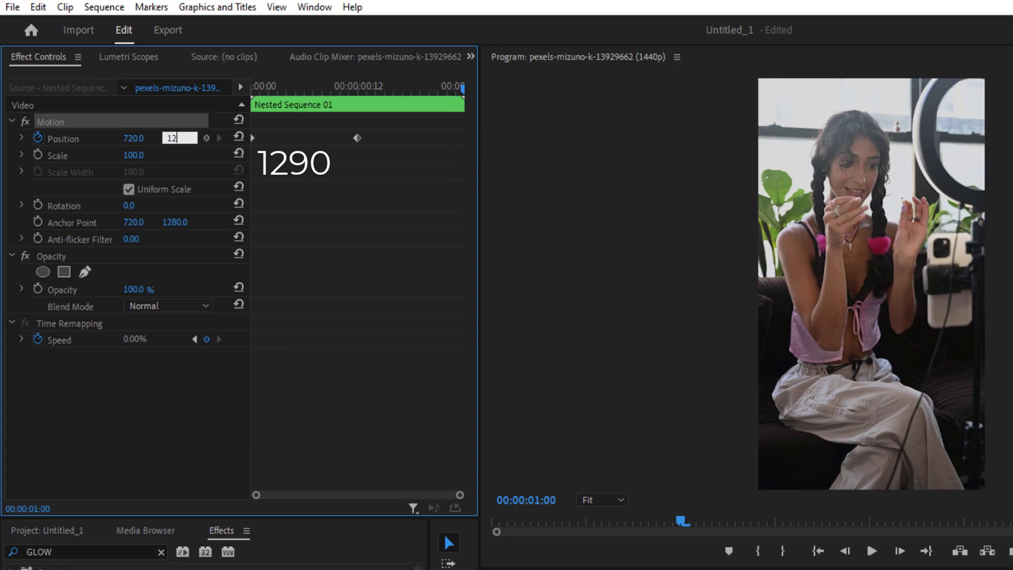
pyautogui.press('Return')
pyautogui.press('space')
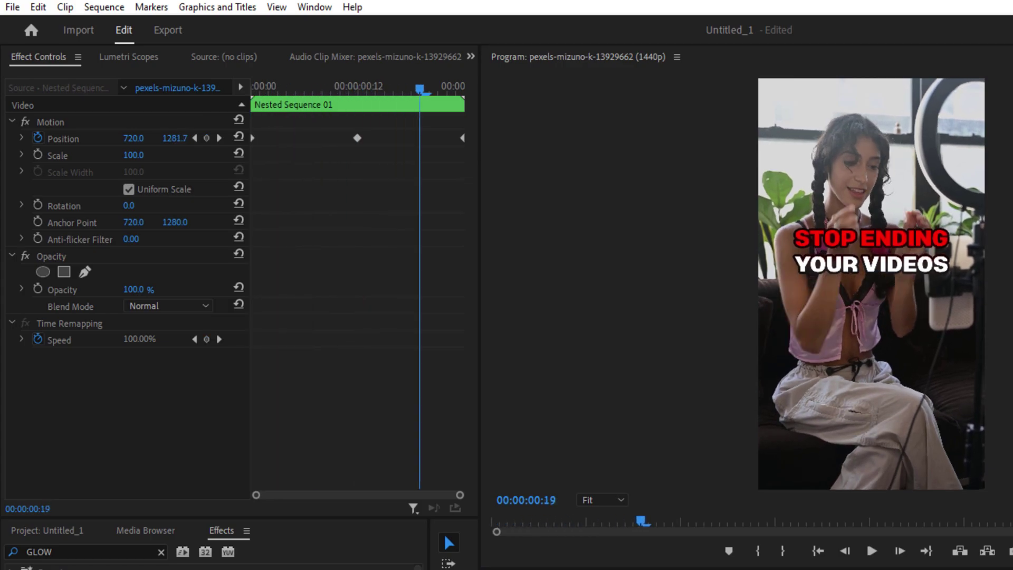
# Step: Keyframe the nested title's Scale from 100 at the start to 110 at one second
pyautogui.press('space')
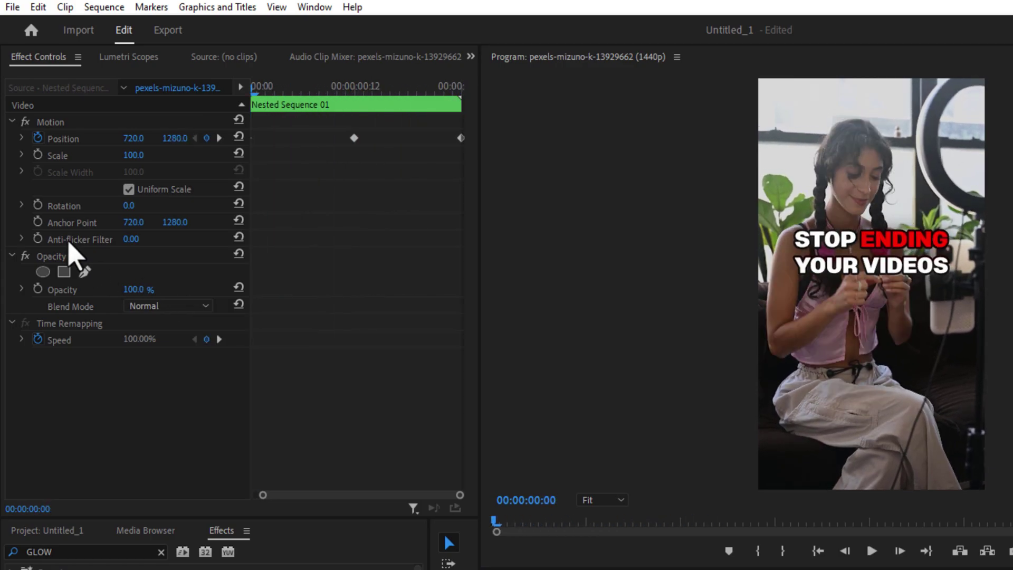
pyautogui.click(38, 155)
pyautogui.moveTo(250, 83); pyautogui.dragTo(459, 132)
pyautogui.click(133, 154)
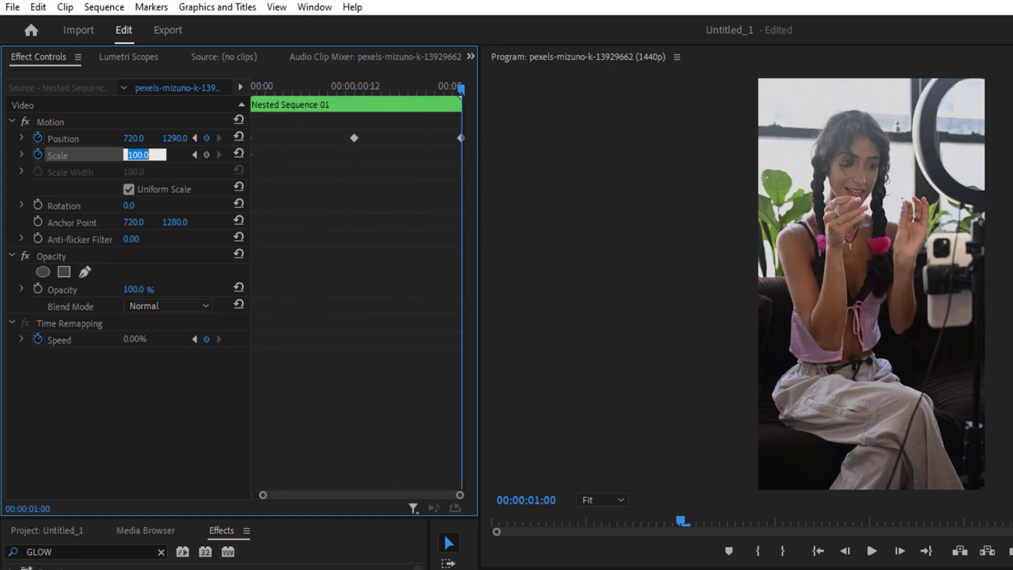
pyautogui.write('110')
pyautogui.press('Return')
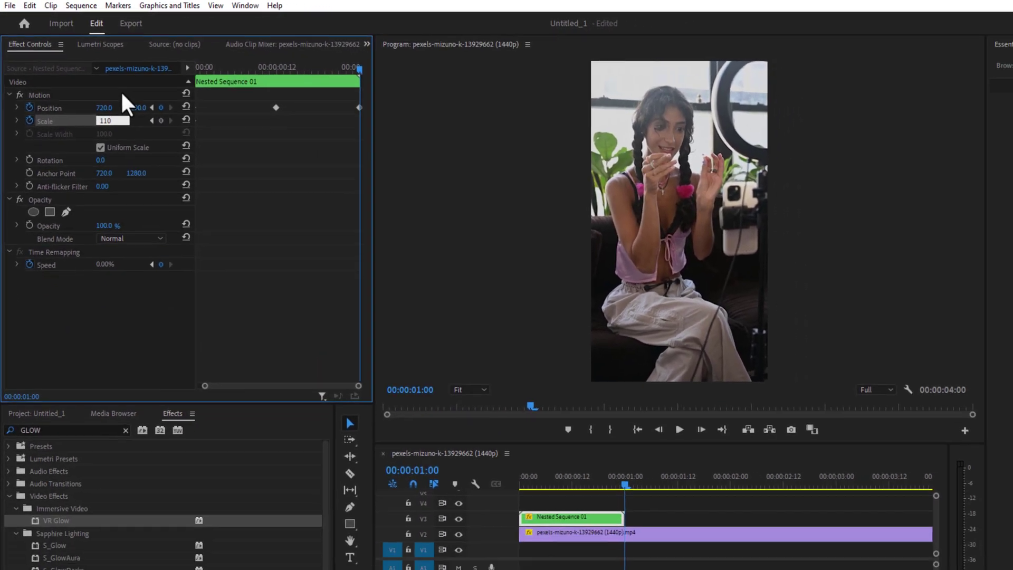
# Step: Back at the sequence start, set the title's Rotation to 5 degrees
pyautogui.moveTo(542, 420); pyautogui.dragTo(440, 428)
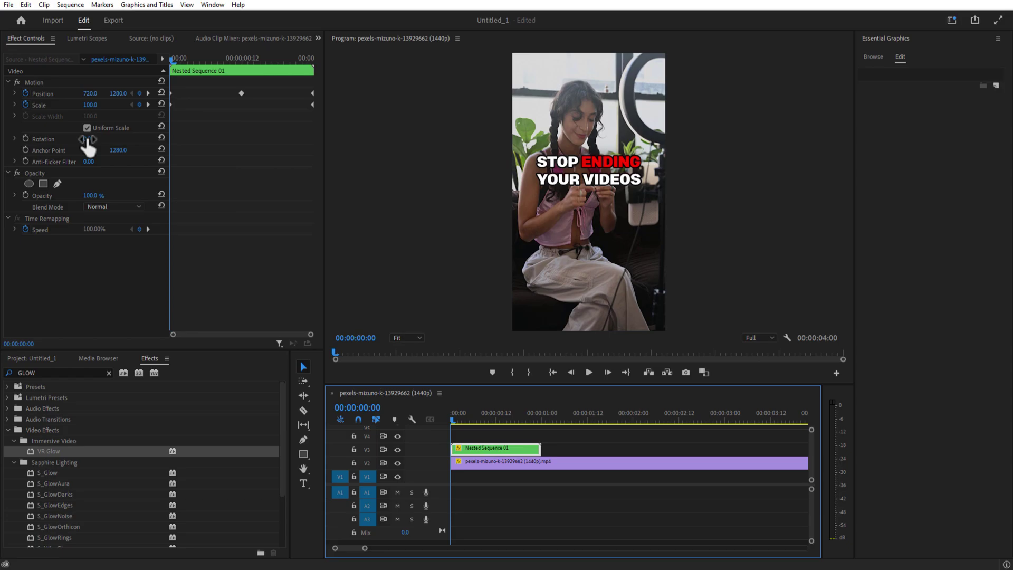
pyautogui.click(88, 139)
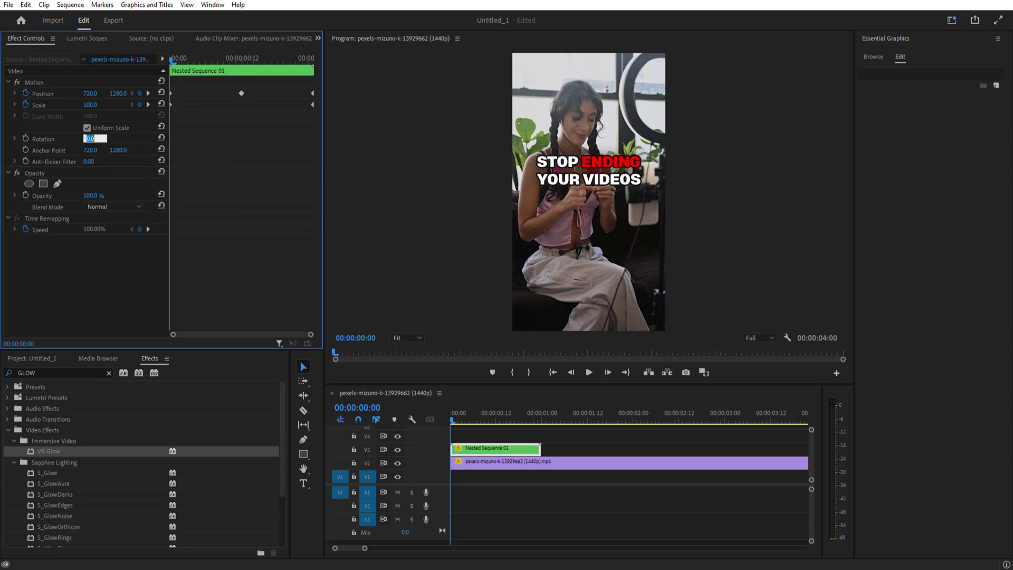
pyautogui.write('5')
pyautogui.press('Return')
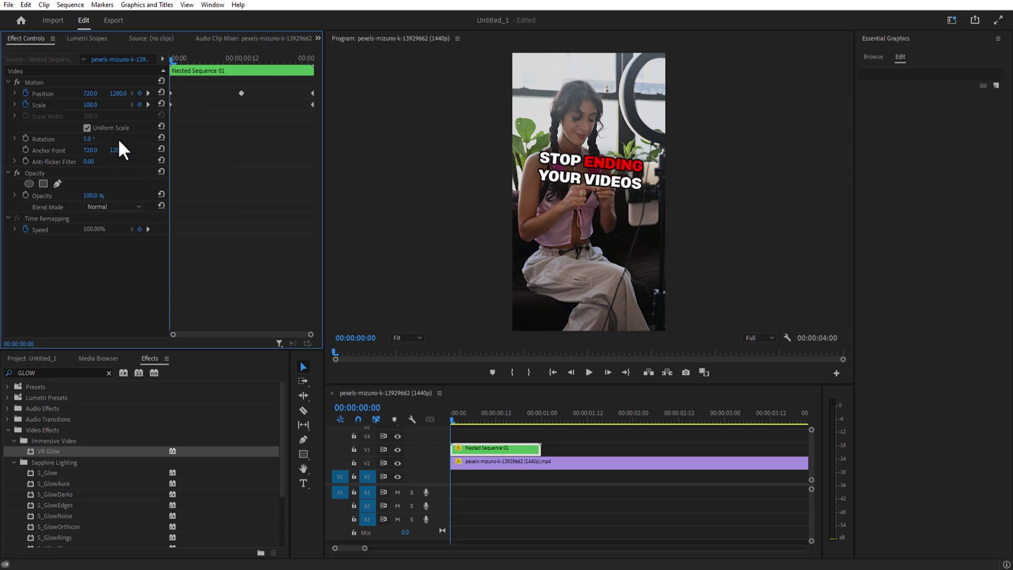
# Step: Change the nested title's Rotation to -5 degrees and move the playhead to 1:00
pyautogui.click(95, 139)
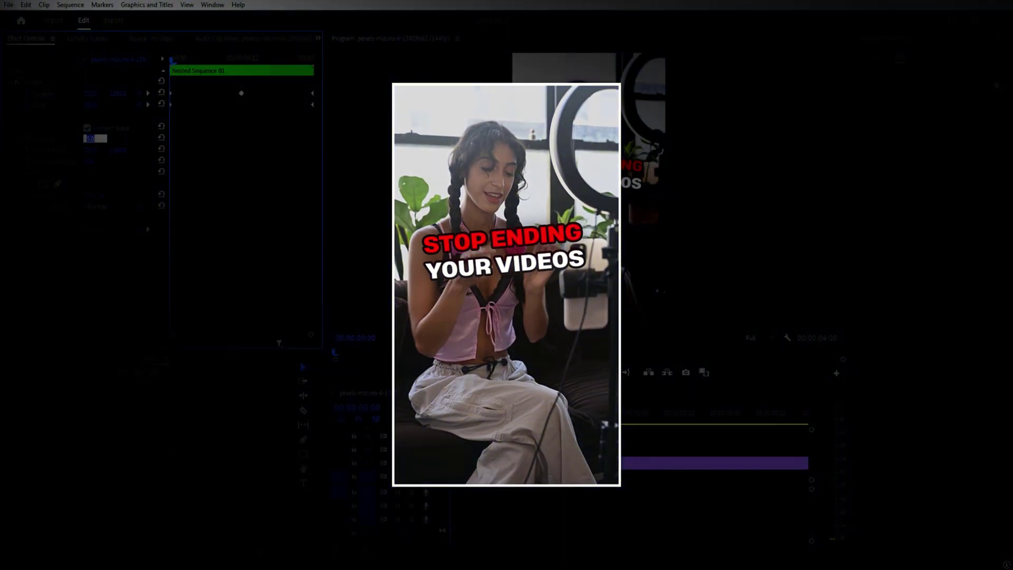
pyautogui.write('-5')
pyautogui.press('Return')
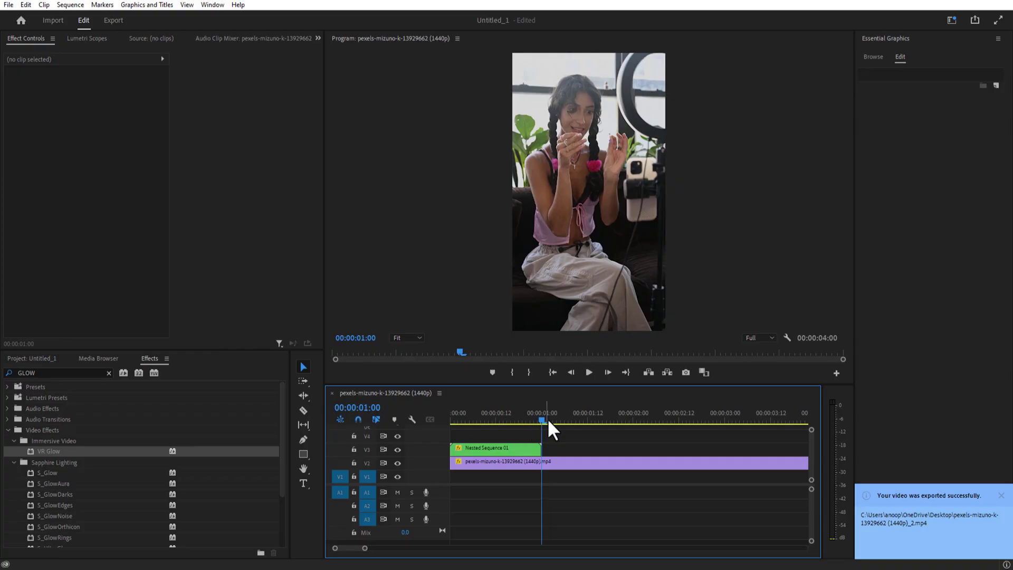
pyautogui.moveTo(547, 420)
pyautogui.mouseDown()
pyautogui.moveTo(555, 418)
pyautogui.moveTo(541, 420)
pyautogui.mouseUp()
# Step: Add a new INSTEAD caption in the frame, following the first title at 1:00
pyautogui.click(303, 482)
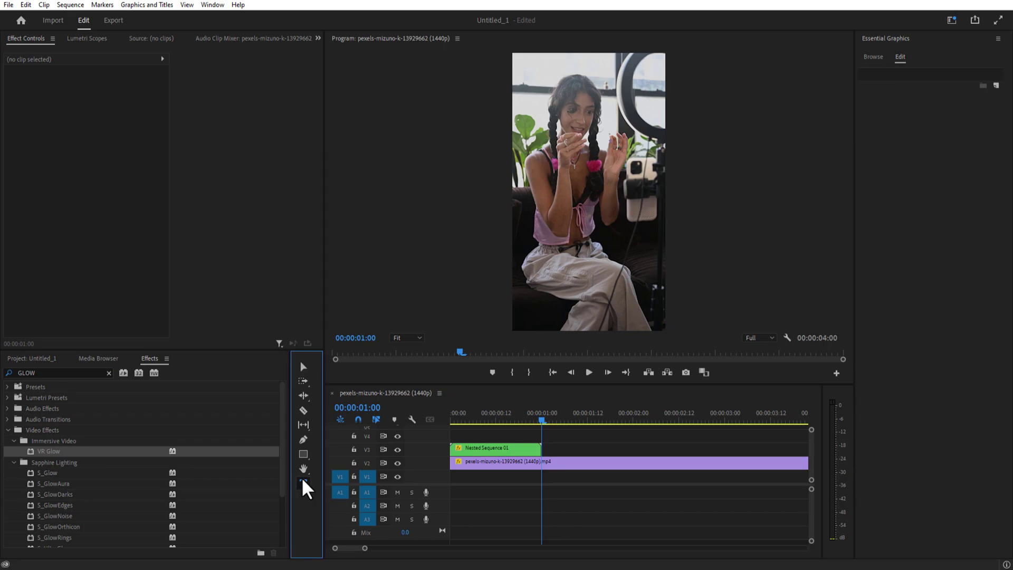
pyautogui.click(563, 189)
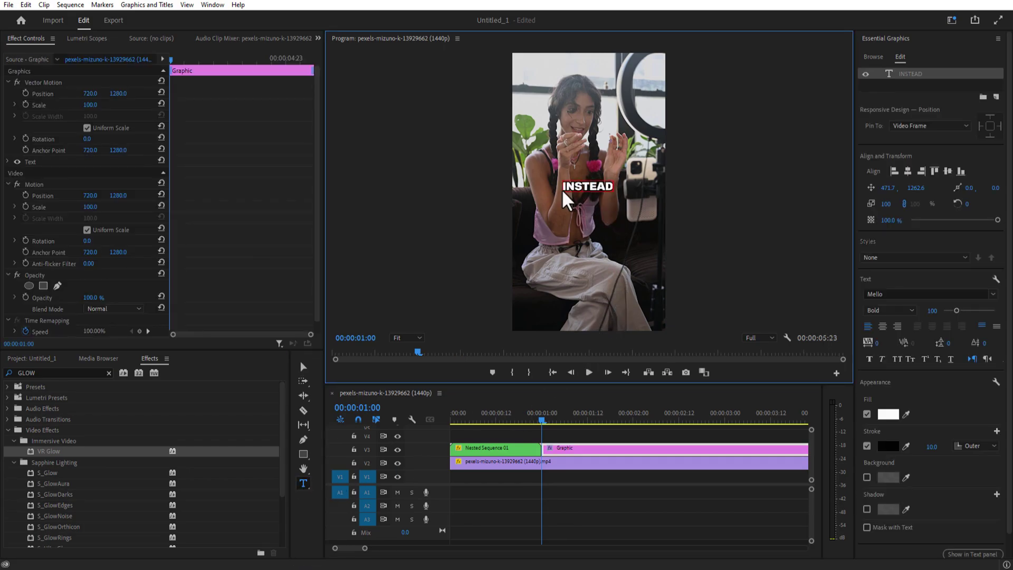
pyautogui.click(499, 453)
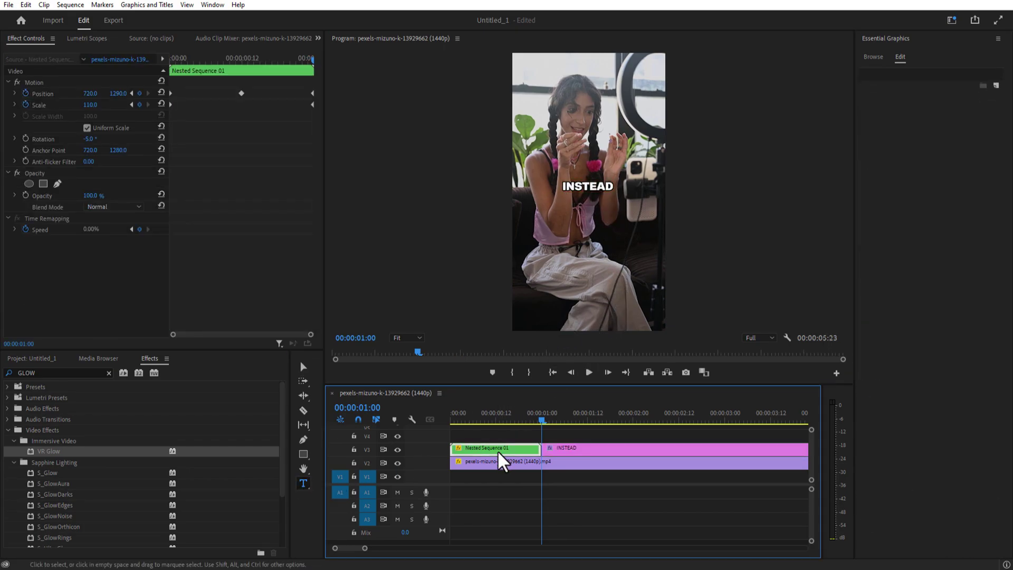
pyautogui.click(559, 448)
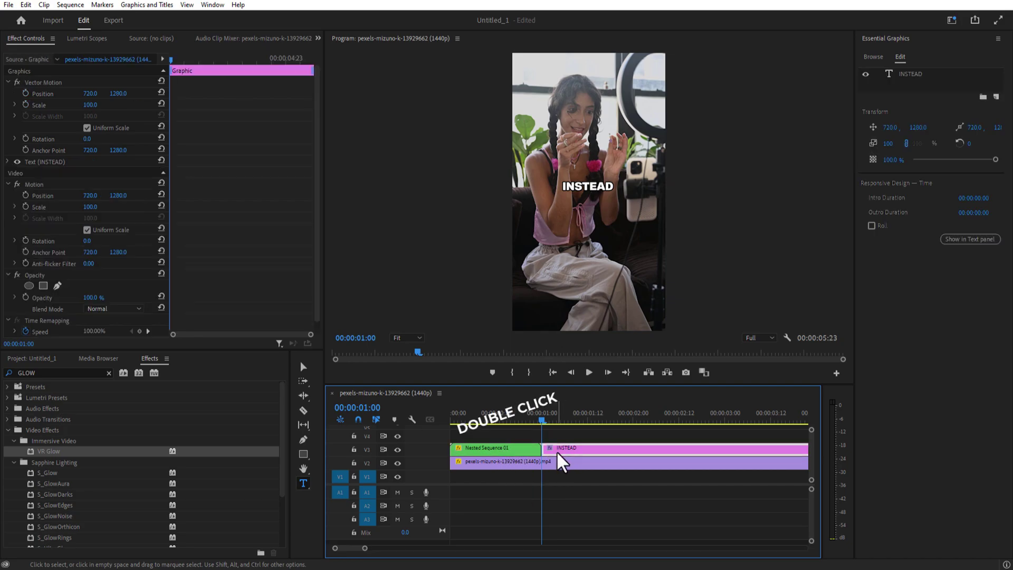
# Step: Inside Nested Sequence 01, save the title's VR Glow settings as a preset named GLOW
pyautogui.doubleClick(512, 448)
pyautogui.click(498, 452)
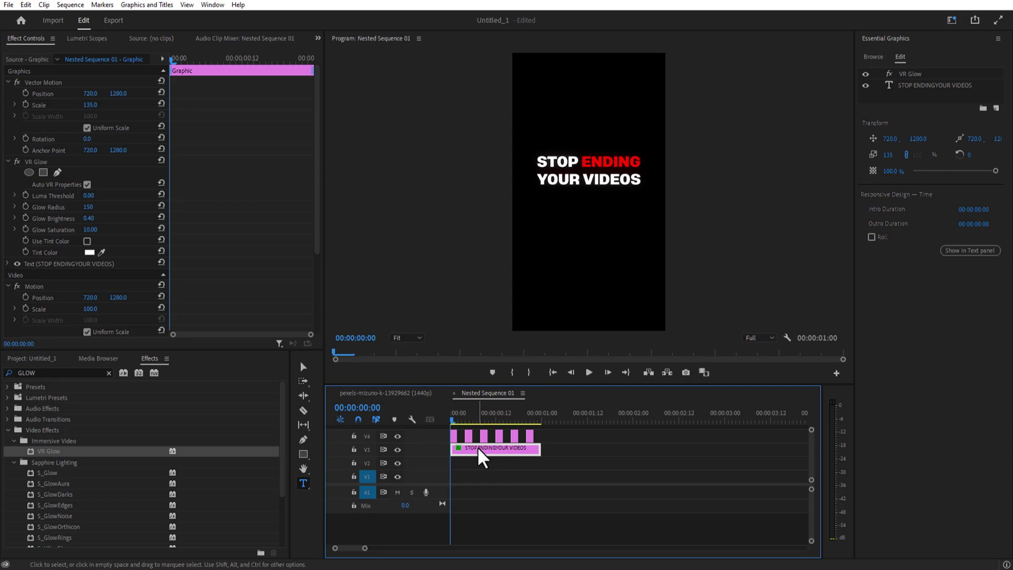
pyautogui.click(35, 162)
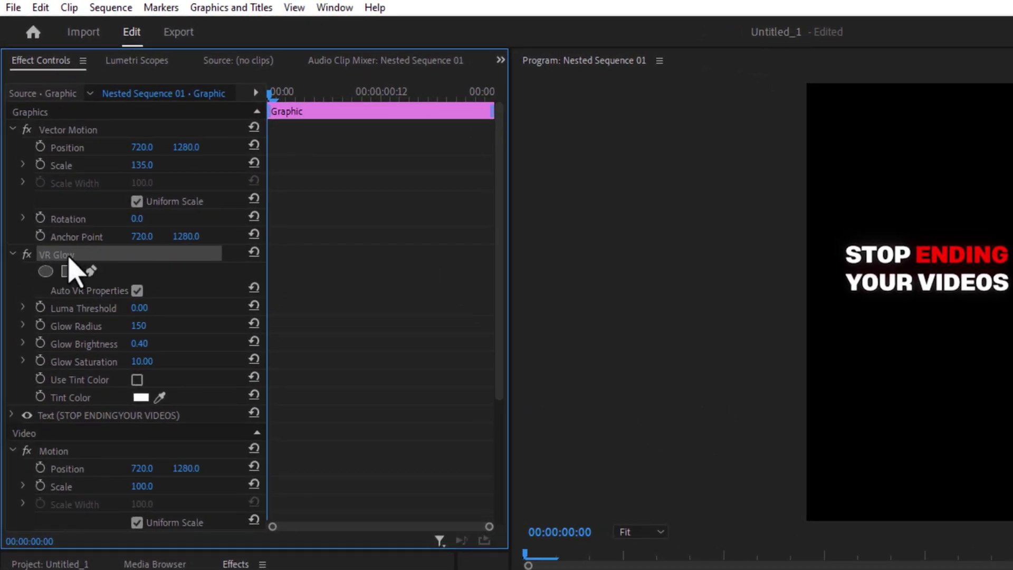
pyautogui.rightClick(70, 258)
pyautogui.click(121, 285)
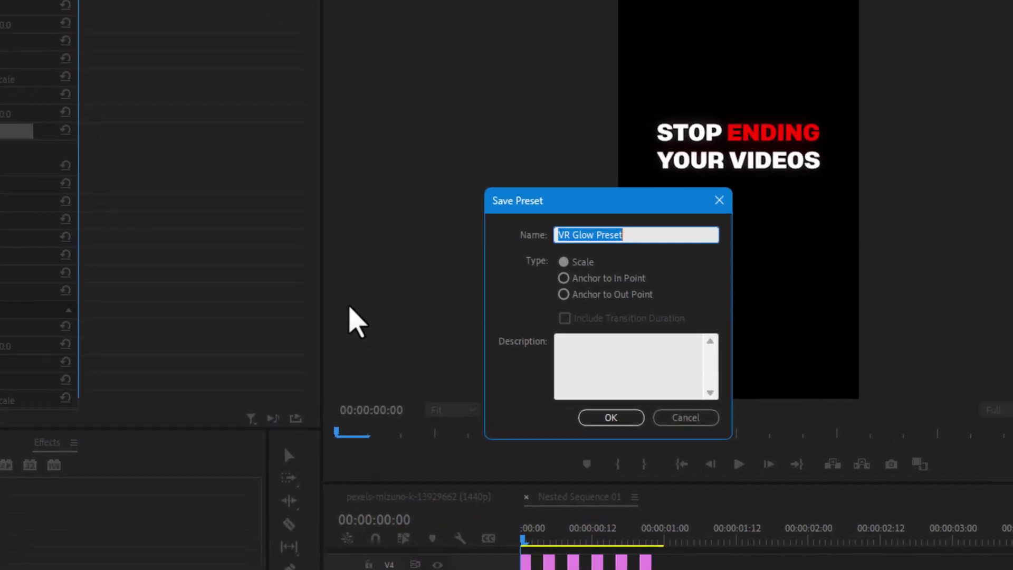
pyautogui.write('GLO')
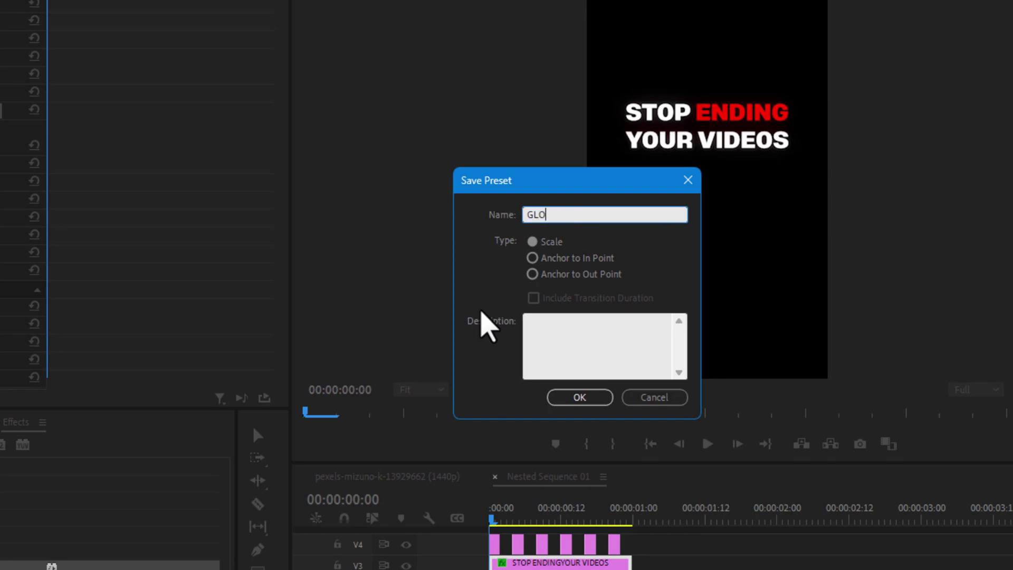
pyautogui.write('W')
pyautogui.click(551, 401)
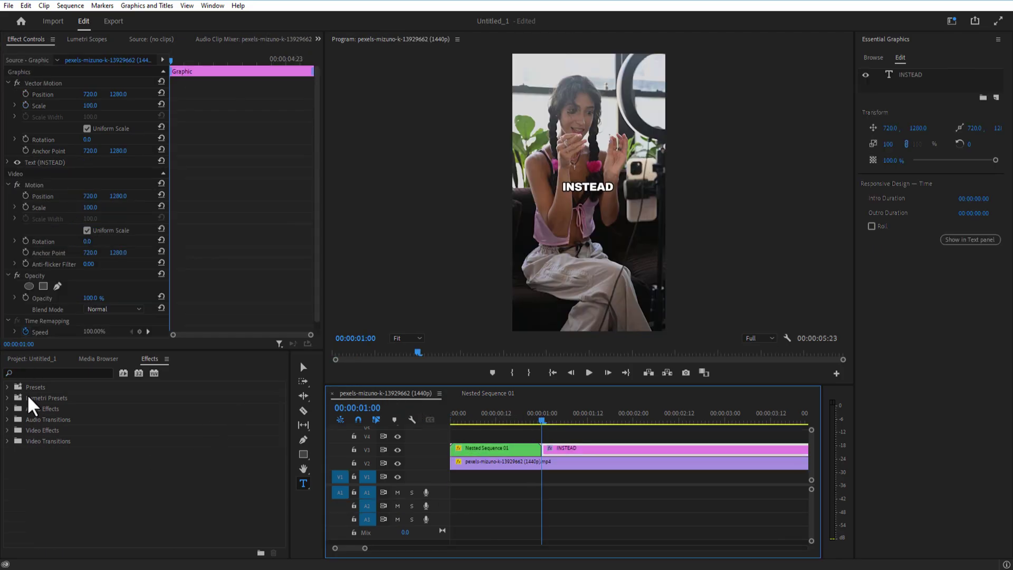
# Step: Apply the saved GLOW preset to the INSTEAD caption clip
pyautogui.click(7, 387)
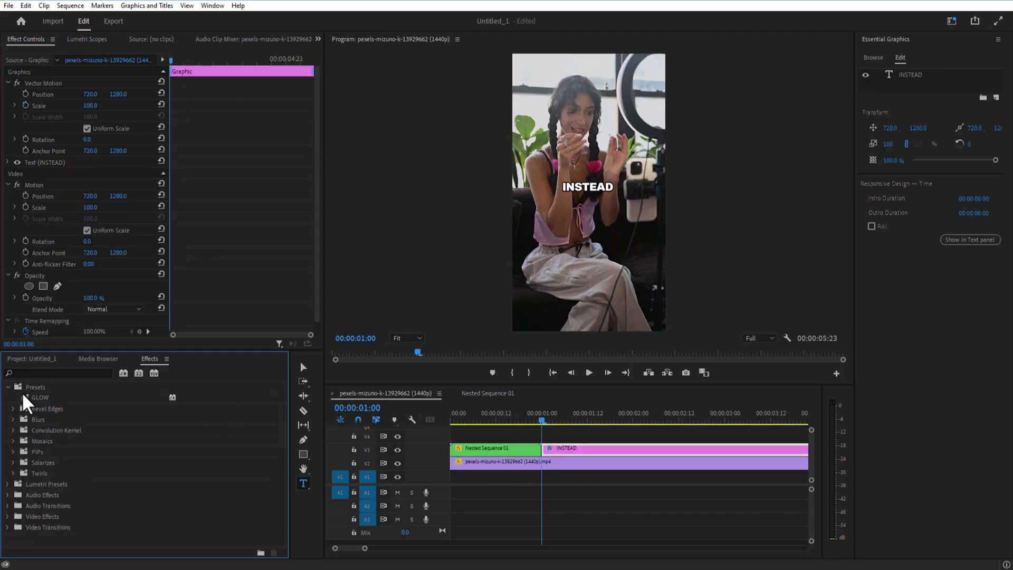
pyautogui.click(24, 399)
pyautogui.moveTo(56, 399); pyautogui.dragTo(559, 447)
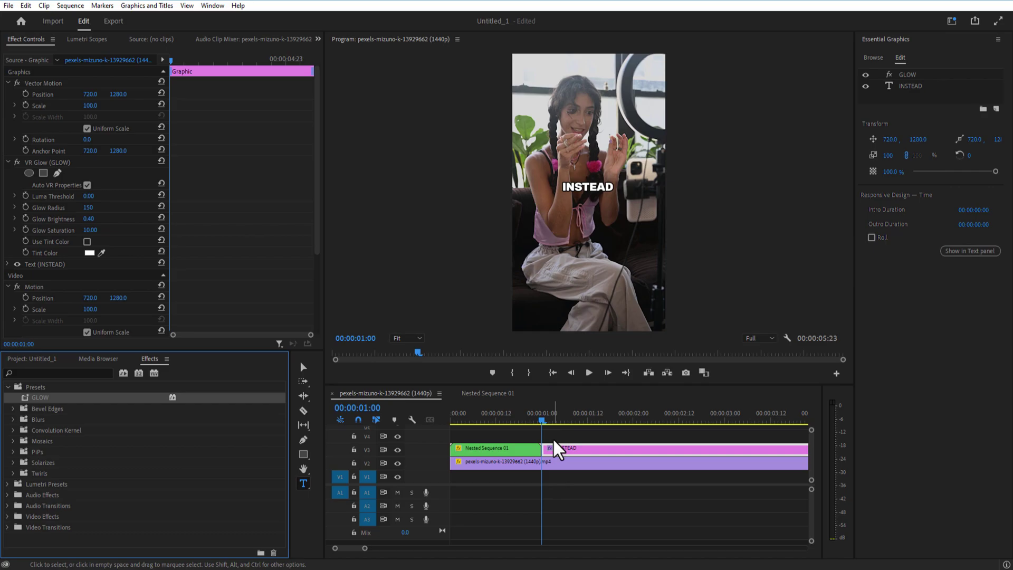
# Step: Set the INSTEAD caption's scale to 135
pyautogui.click(522, 449)
pyautogui.click(568, 450)
pyautogui.click(90, 106)
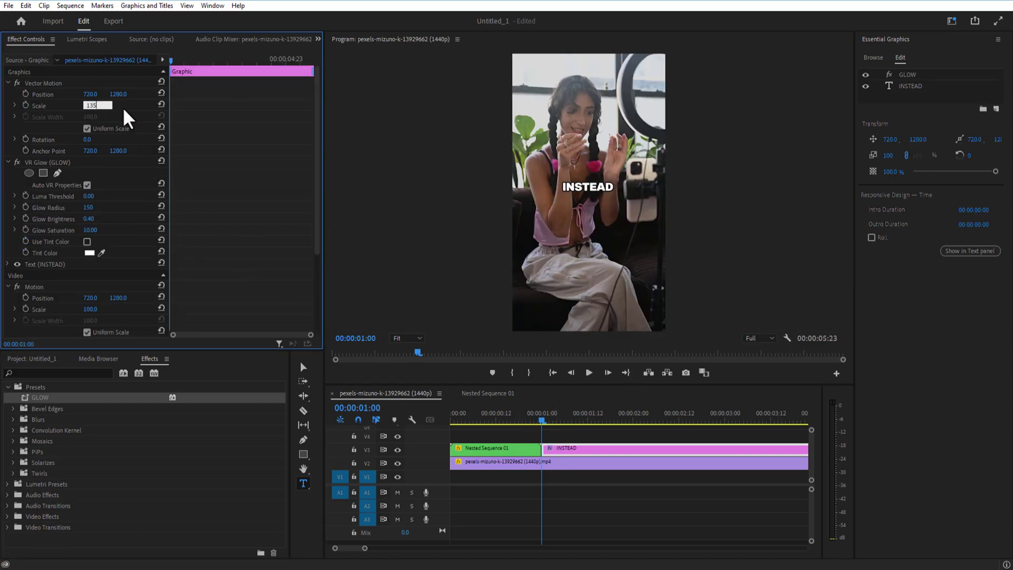
pyautogui.press('Return')
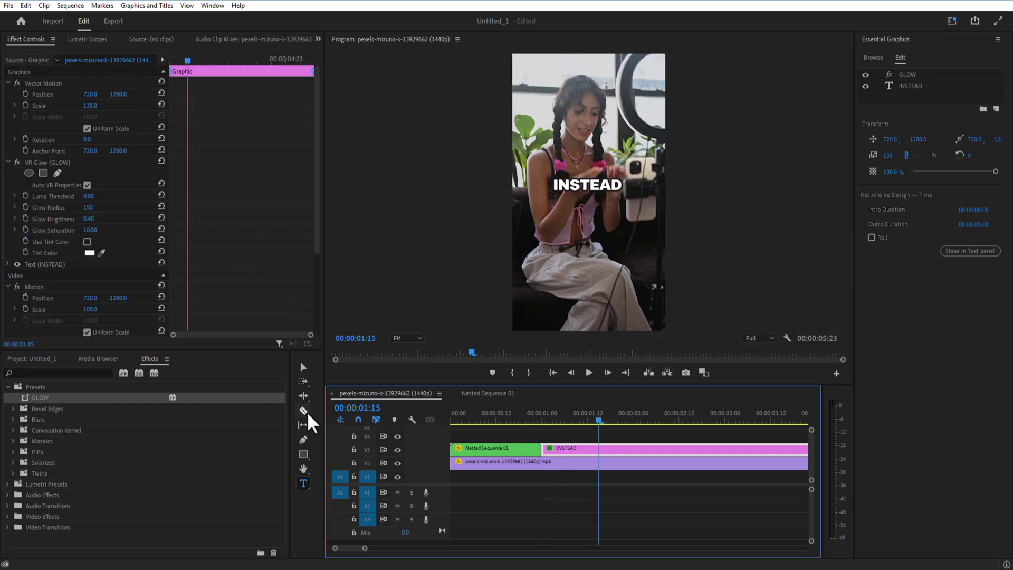
# Step: Cut the INSTEAD clip at 01:15 and delete the trailing piece
pyautogui.click(305, 411)
pyautogui.click(598, 448)
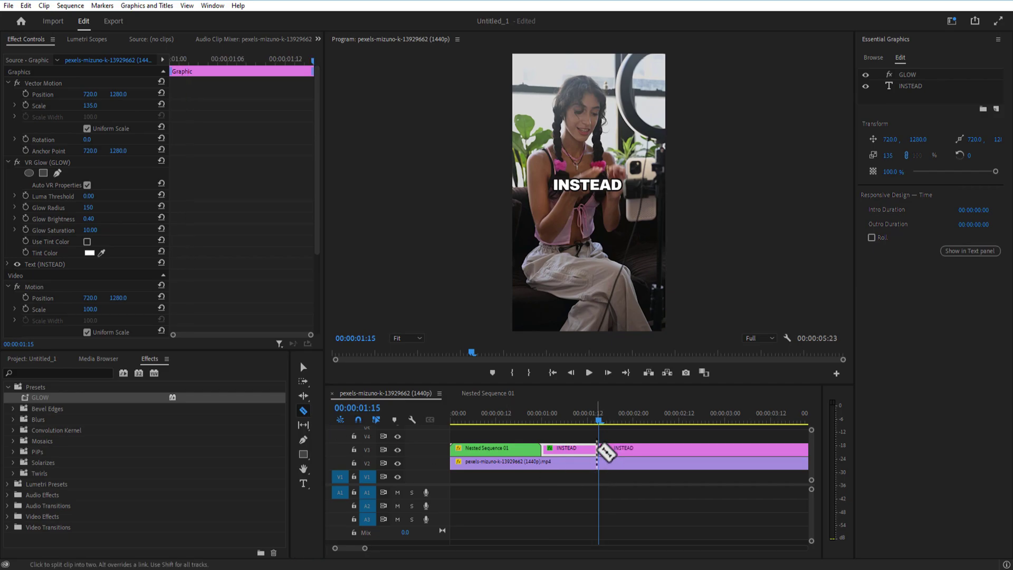
pyautogui.click(303, 366)
pyautogui.click(620, 452)
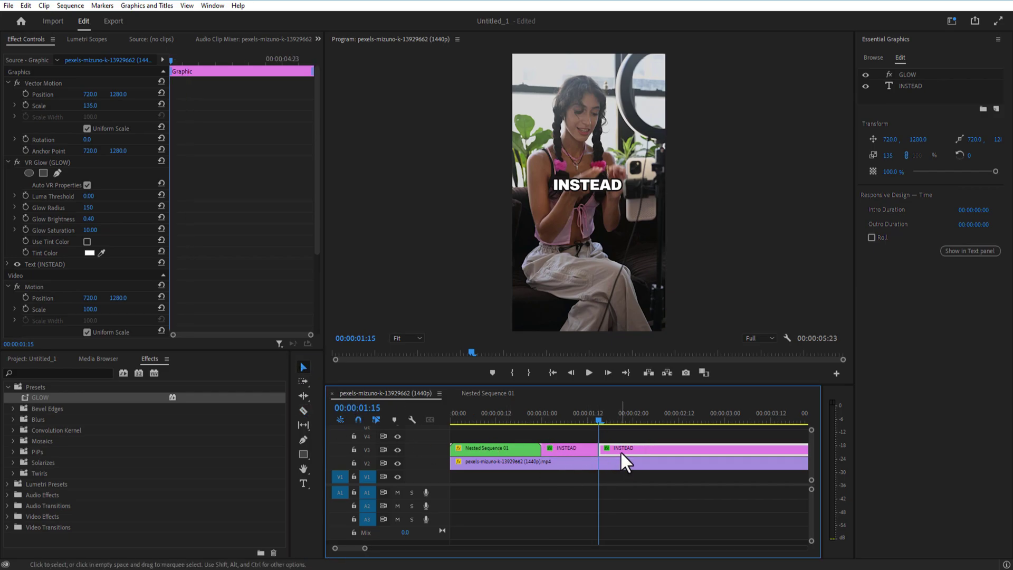
pyautogui.press('Delete')
# Step: Split the caption at 01:07 and colour the letters EAD red in that piece
pyautogui.click(568, 420)
pyautogui.click(302, 411)
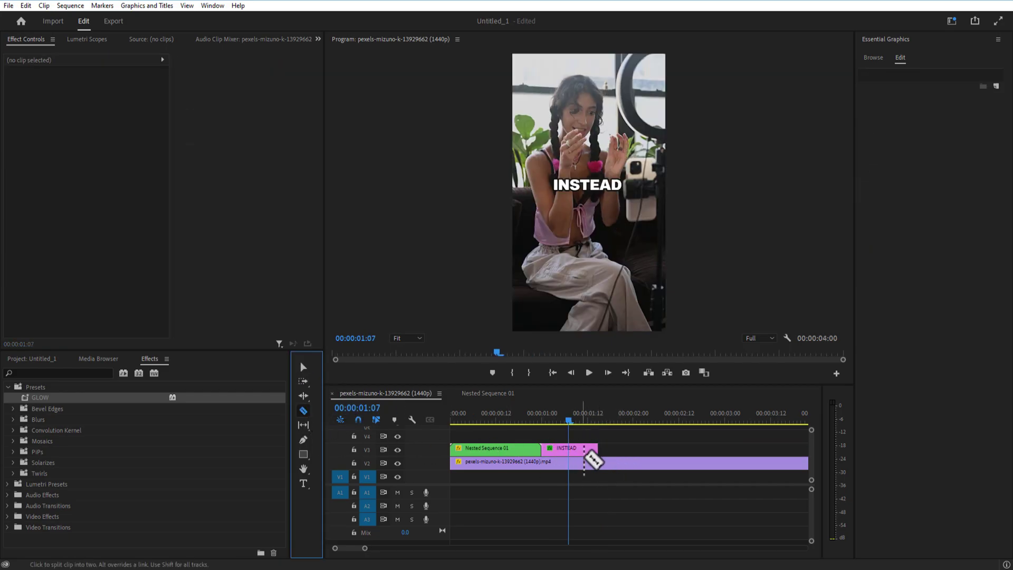
pyautogui.click(572, 447)
pyautogui.click(303, 367)
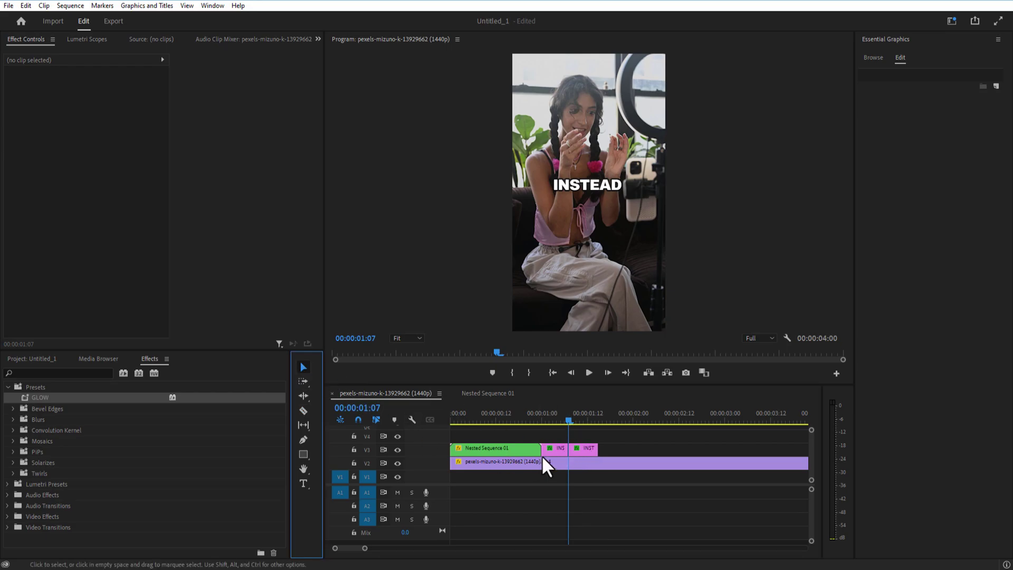
pyautogui.click(555, 448)
pyautogui.doubleClick(587, 190)
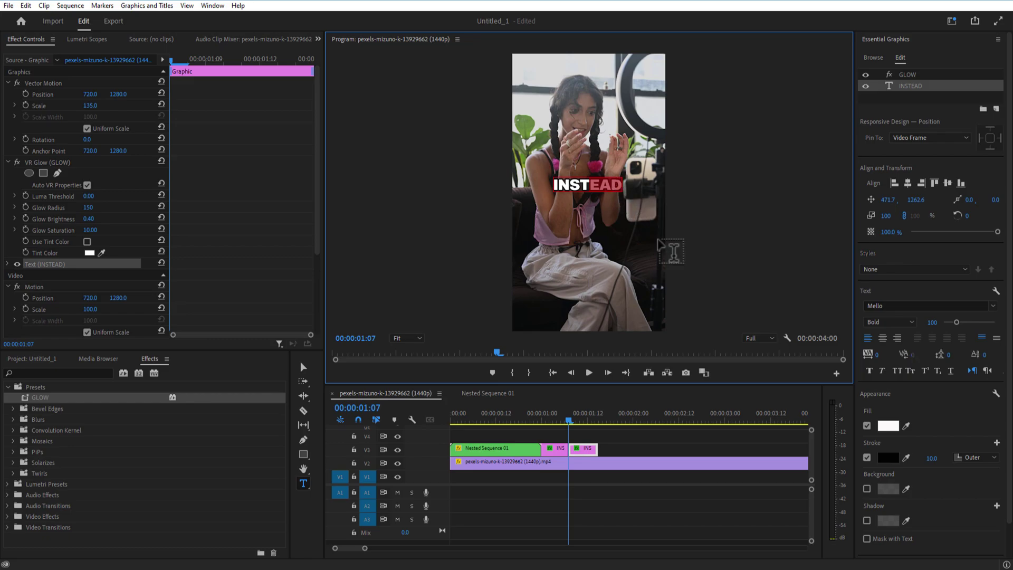
pyautogui.click(888, 427)
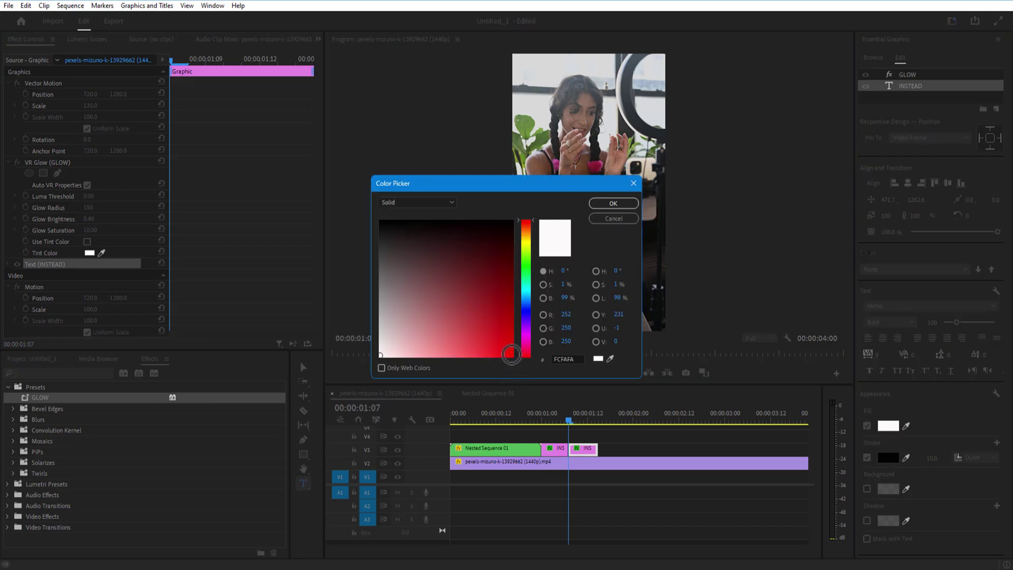
pyautogui.click(511, 353)
pyautogui.click(613, 203)
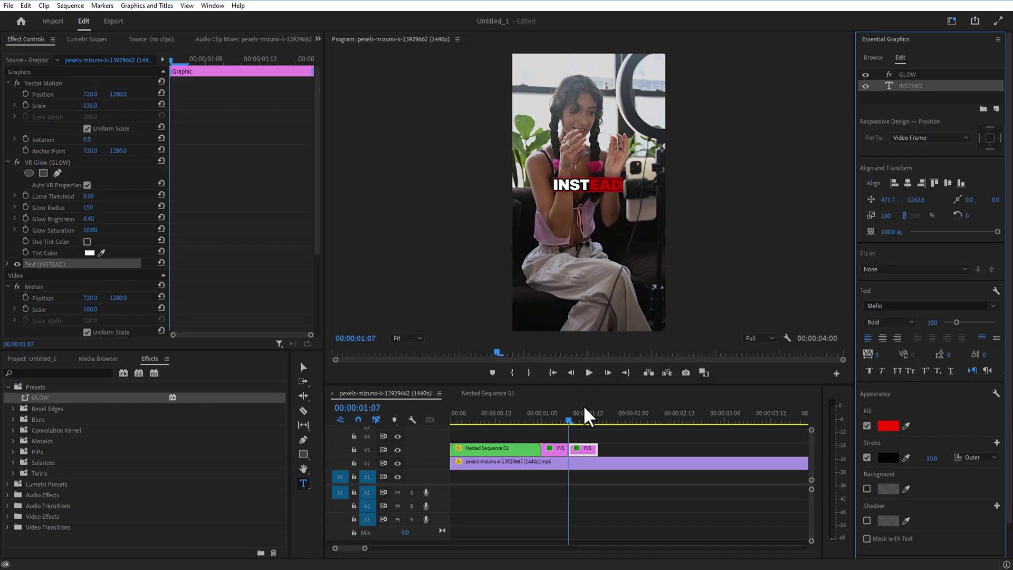
# Step: In the earlier INSTEAD piece at 01:04, make the whole word red
pyautogui.click(558, 421)
pyautogui.click(559, 449)
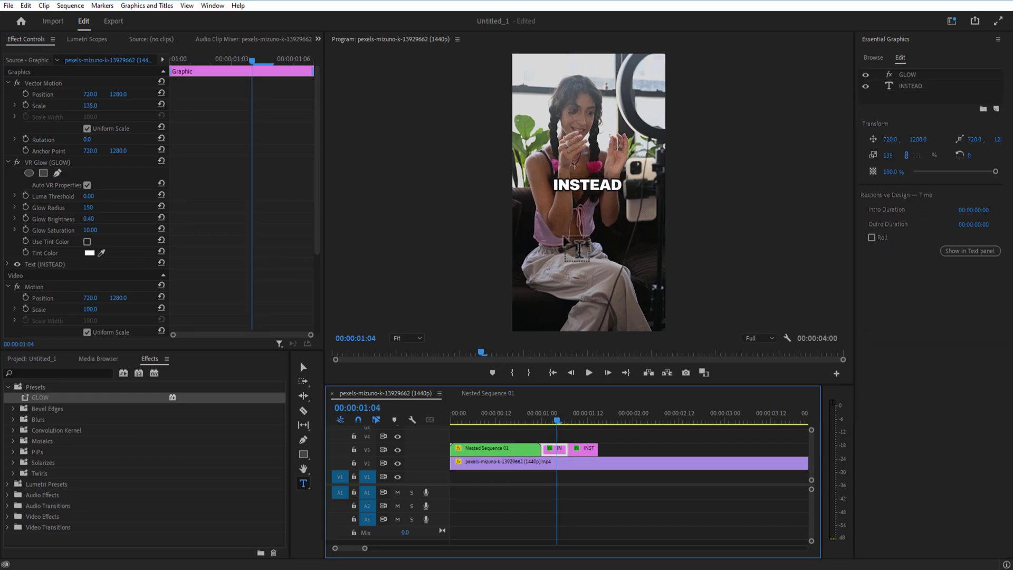
pyautogui.click(596, 190)
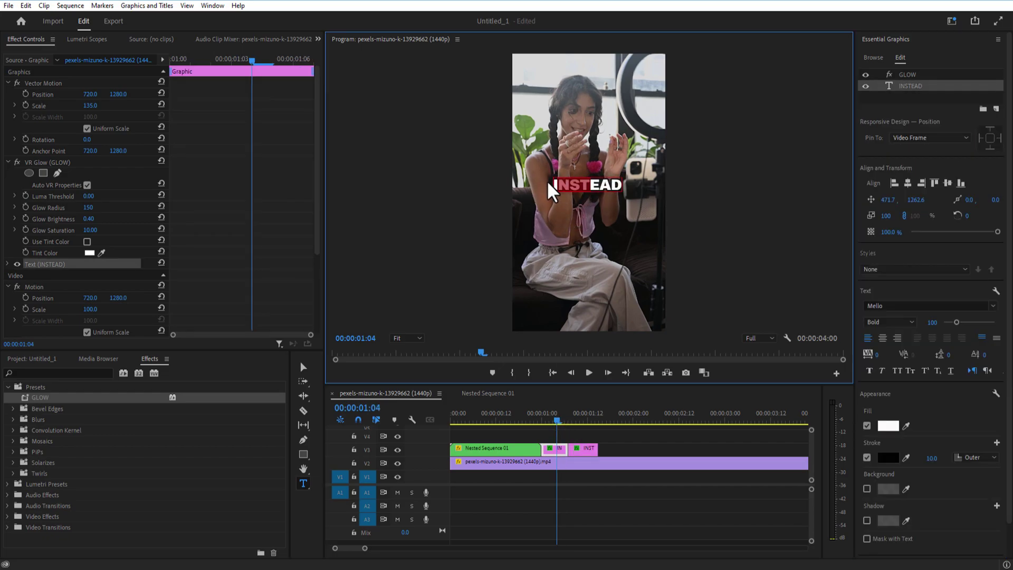
pyautogui.click(887, 425)
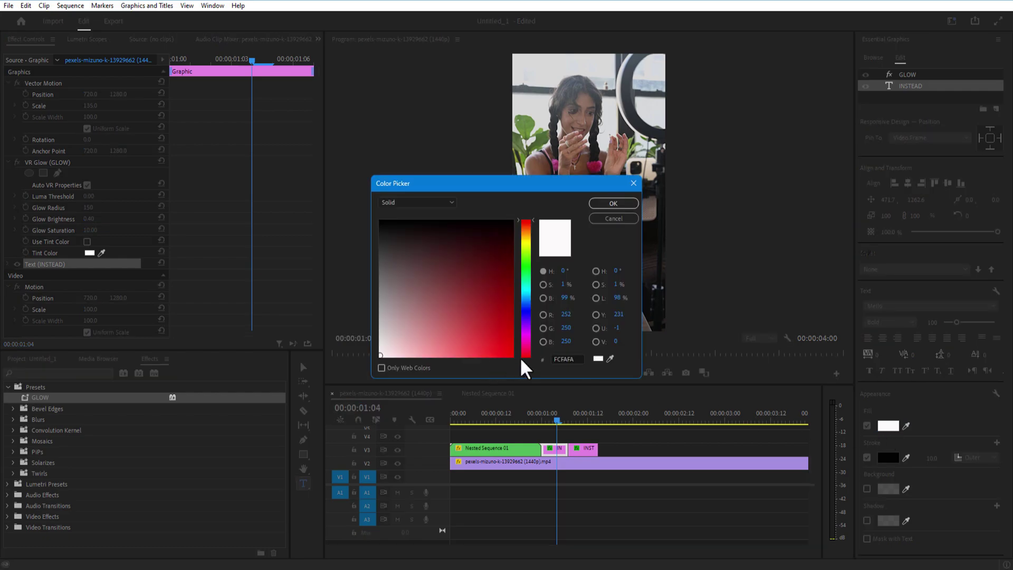
pyautogui.click(513, 210)
pyautogui.click(611, 204)
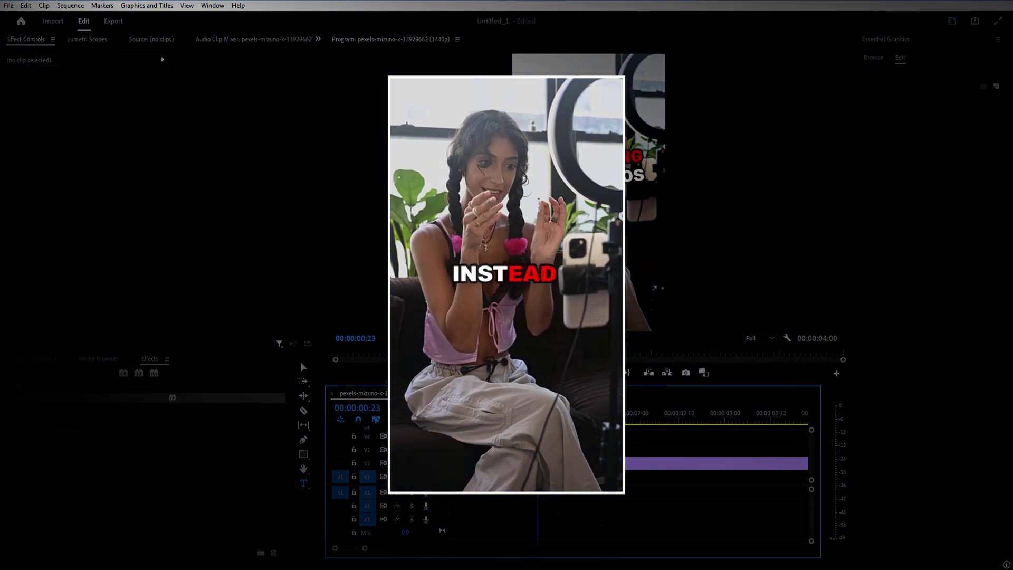
pyautogui.click(589, 372)
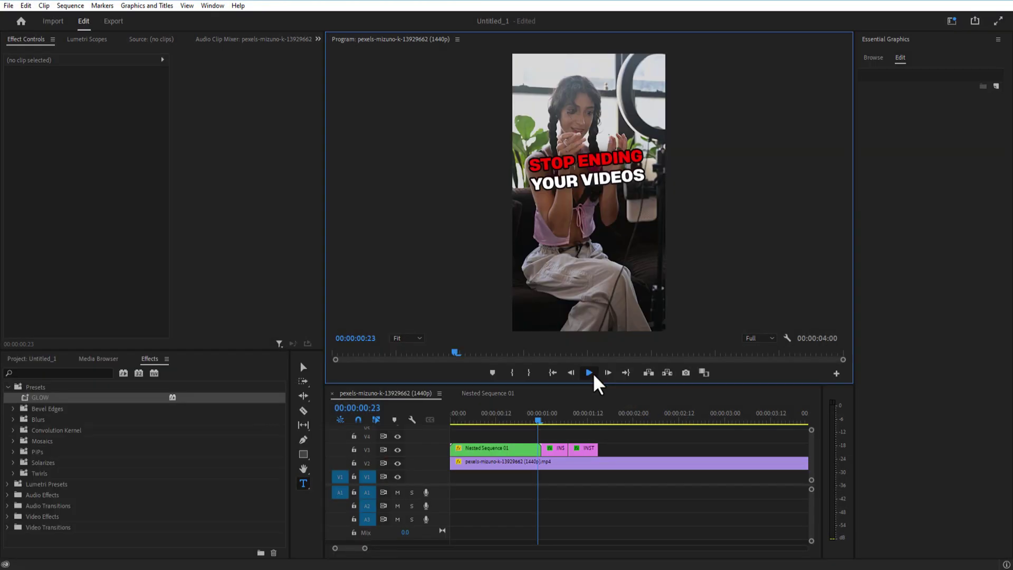
pyautogui.click(593, 374)
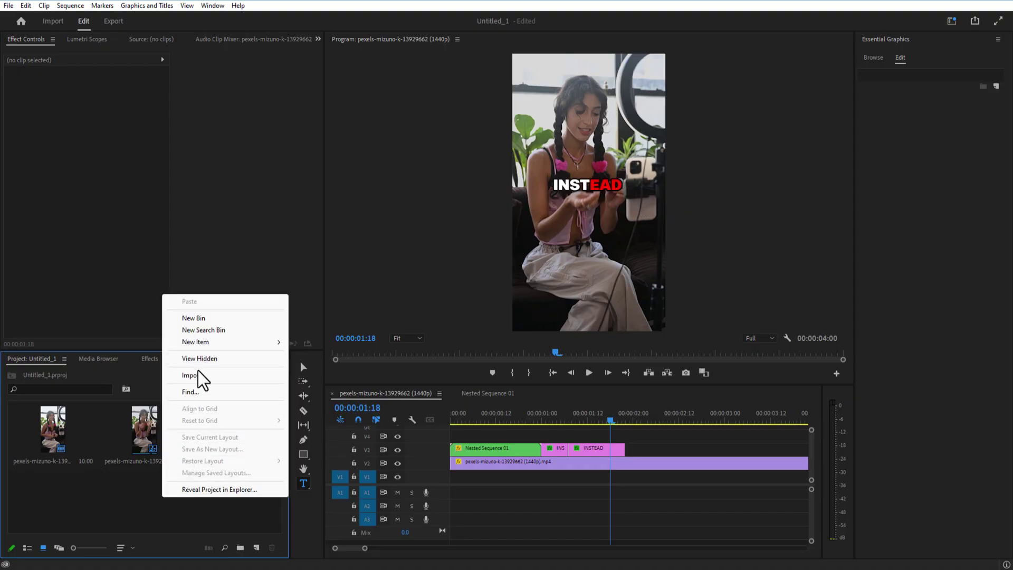
# Step: Import SDSDSD.png, place it on V4 above the captions, and trim it to end at 01:22
pyautogui.click(196, 375)
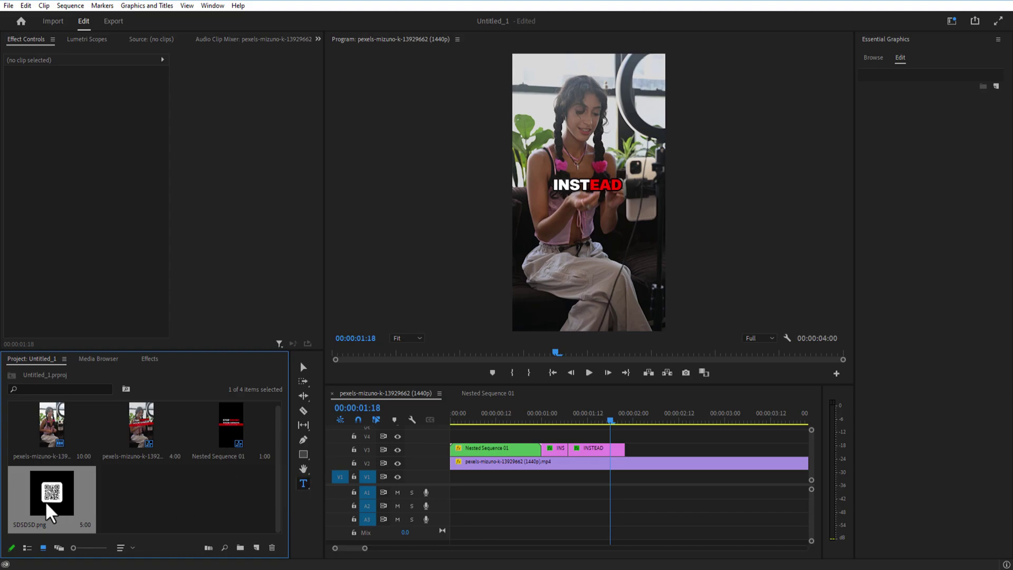
pyautogui.moveTo(47, 512); pyautogui.dragTo(626, 432)
pyautogui.press('c')
pyautogui.click(626, 435)
pyautogui.press('v')
pyautogui.click(644, 440)
pyautogui.press('Delete')
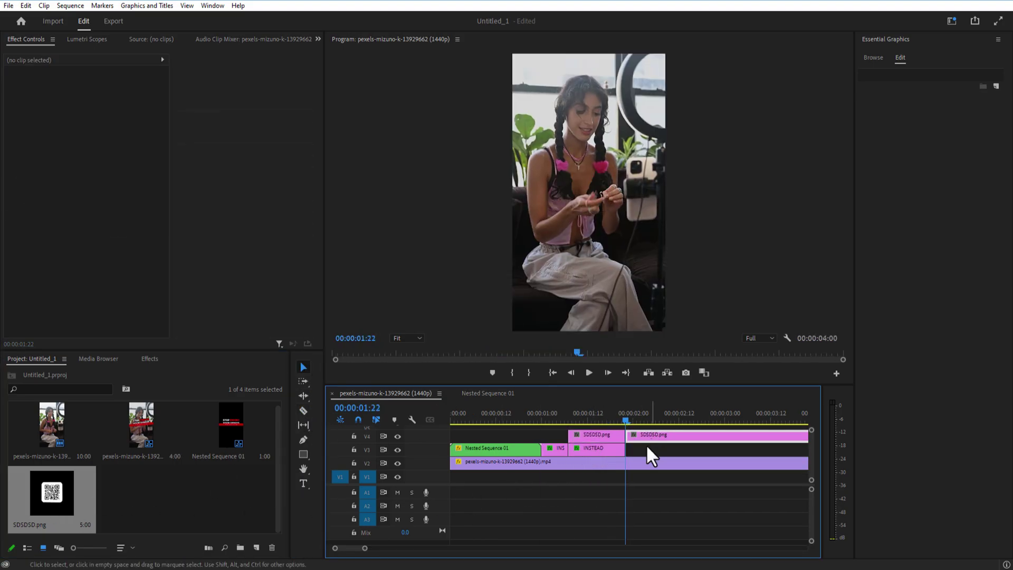
# Step: Scale the QR code image clip to 200
pyautogui.click(599, 422)
pyautogui.click(600, 436)
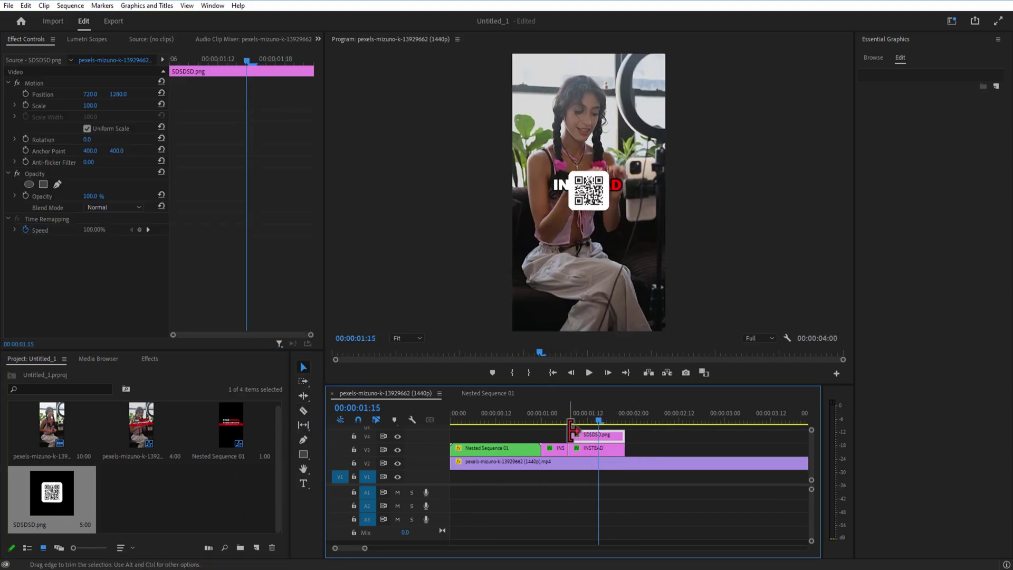
pyautogui.click(93, 108)
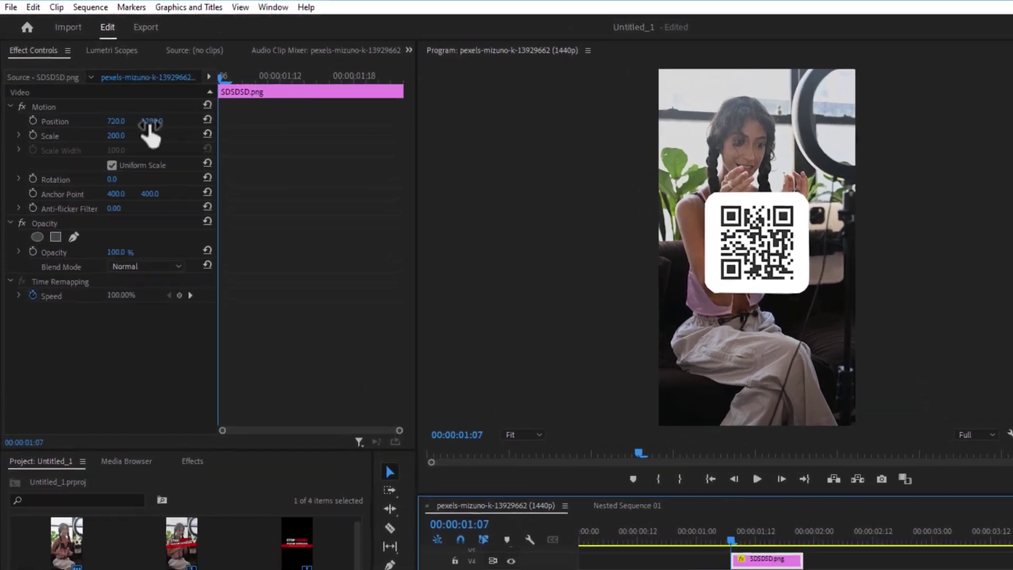
# Step: Keyframe the QR code's Position Y from 3012 at 01:07 up to about 1630 at 01:12
pyautogui.moveTo(118, 94); pyautogui.dragTo(353, 95)
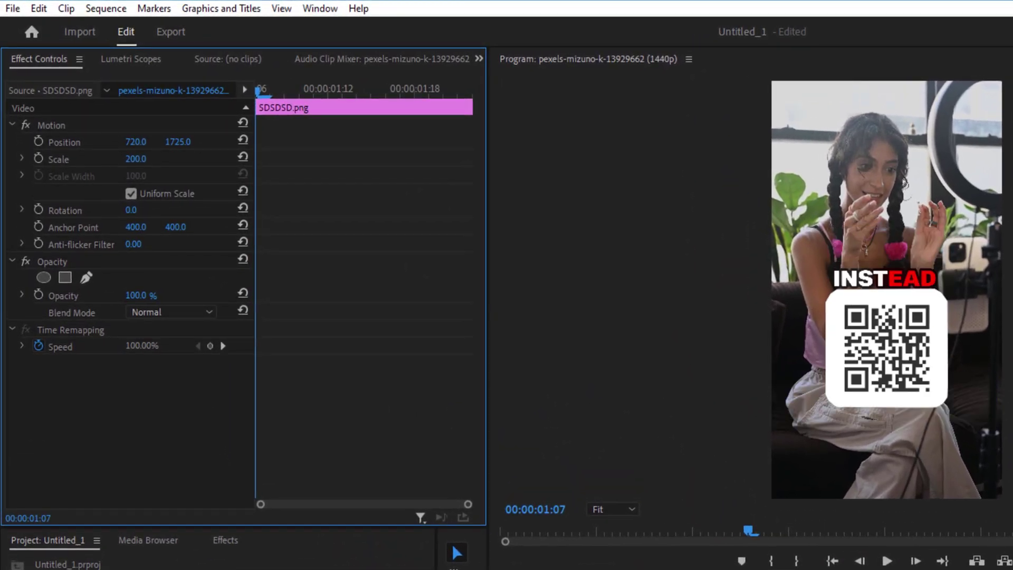
pyautogui.moveTo(178, 142); pyautogui.dragTo(854, 141)
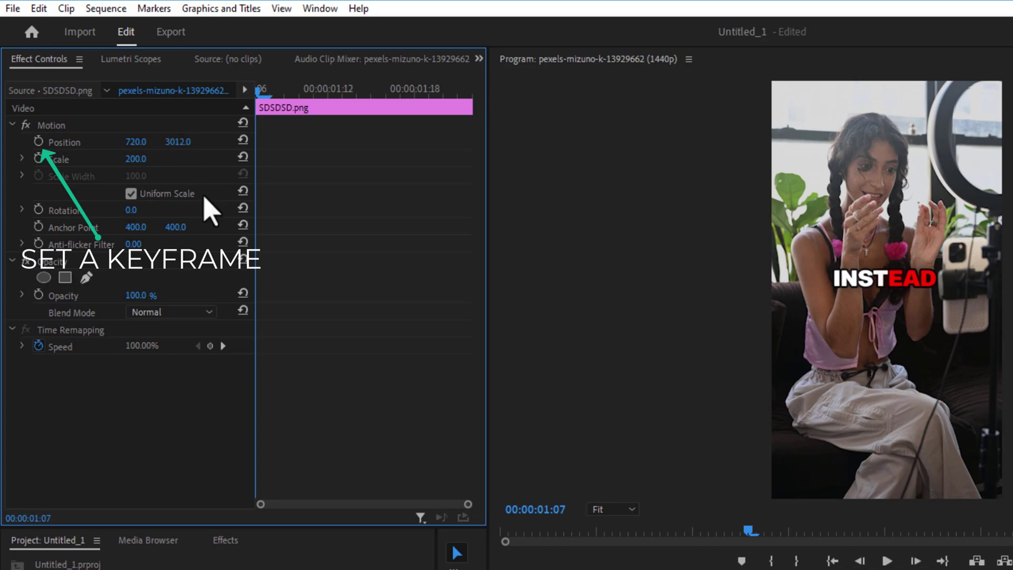
pyautogui.click(40, 142)
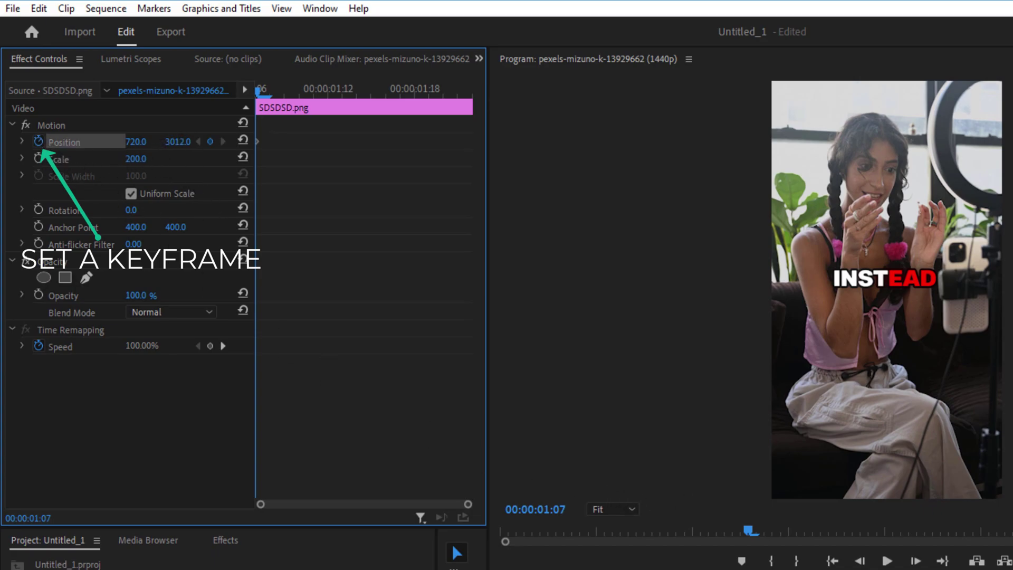
pyautogui.press('Right')
pyautogui.press('Right')
pyautogui.press('Right')
pyautogui.press('Right')
pyautogui.press('Right')
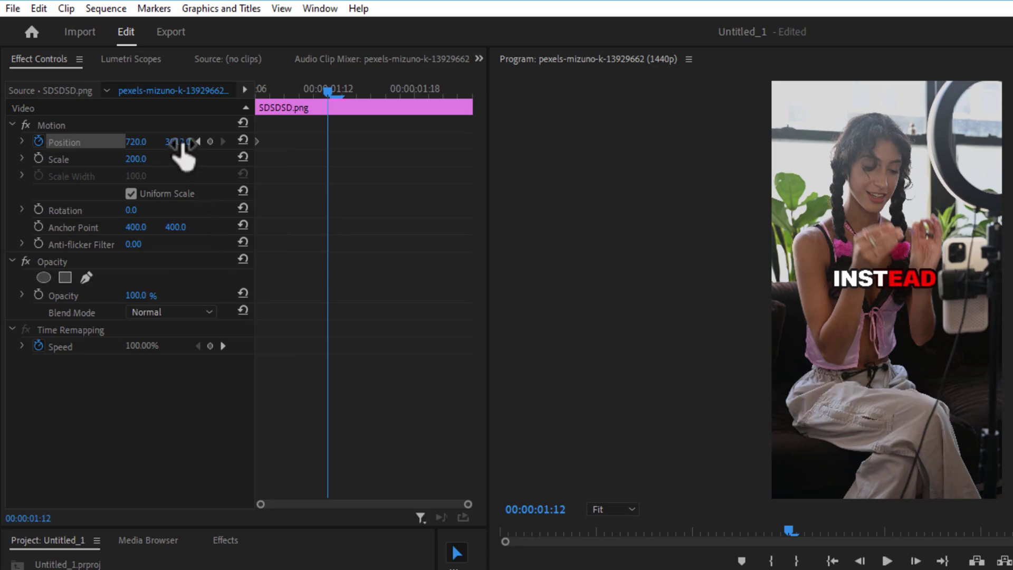
pyautogui.moveTo(178, 141); pyautogui.dragTo(137, 141)
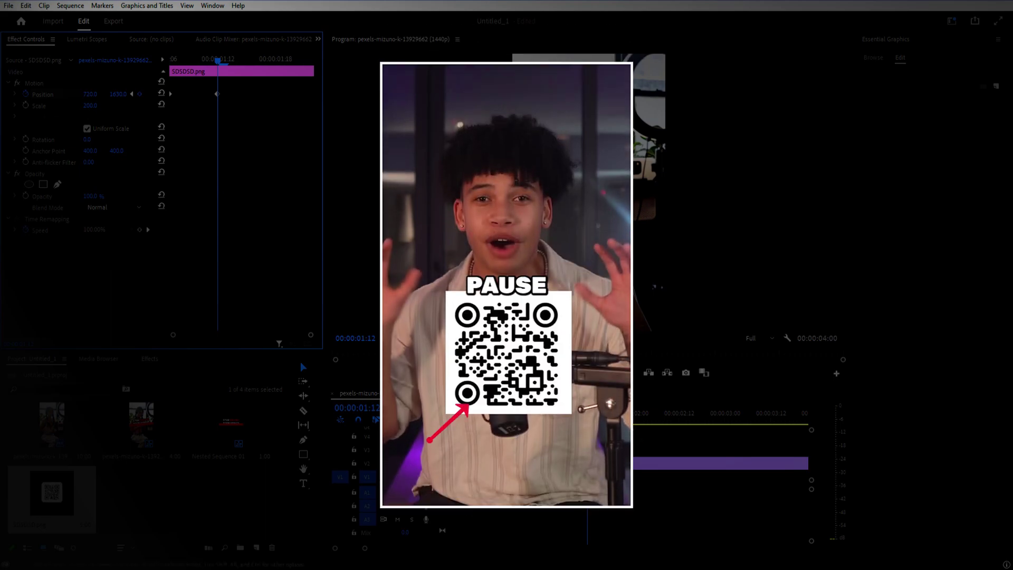
# Step: Put the INSTEAD caption on V4 above SDSDSD.png and drag the end Position keyframe earlier
pyautogui.click(644, 463)
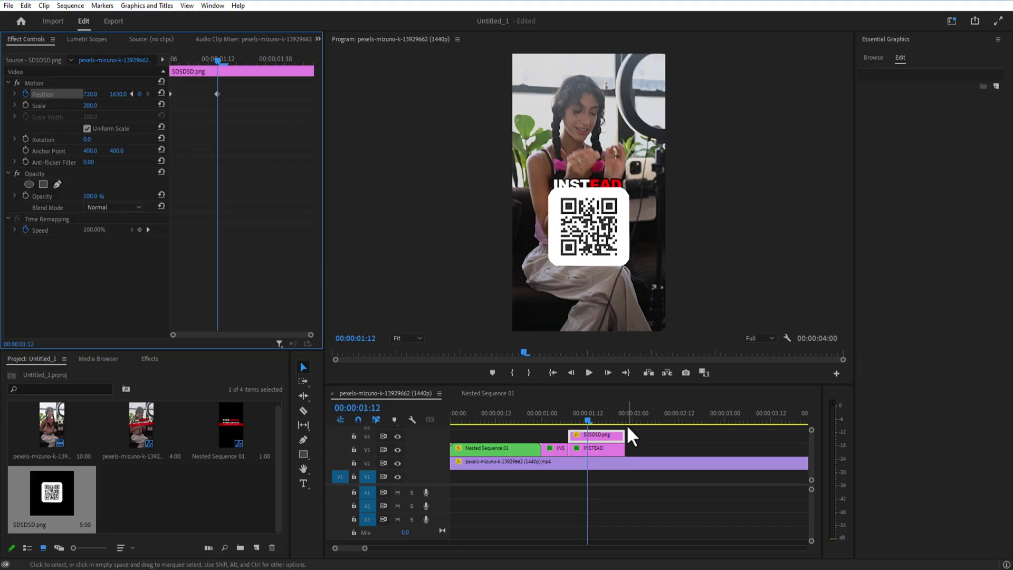
pyautogui.click(597, 447)
pyautogui.moveTo(638, 450); pyautogui.dragTo(598, 449)
pyautogui.moveTo(217, 94); pyautogui.dragTo(177, 94)
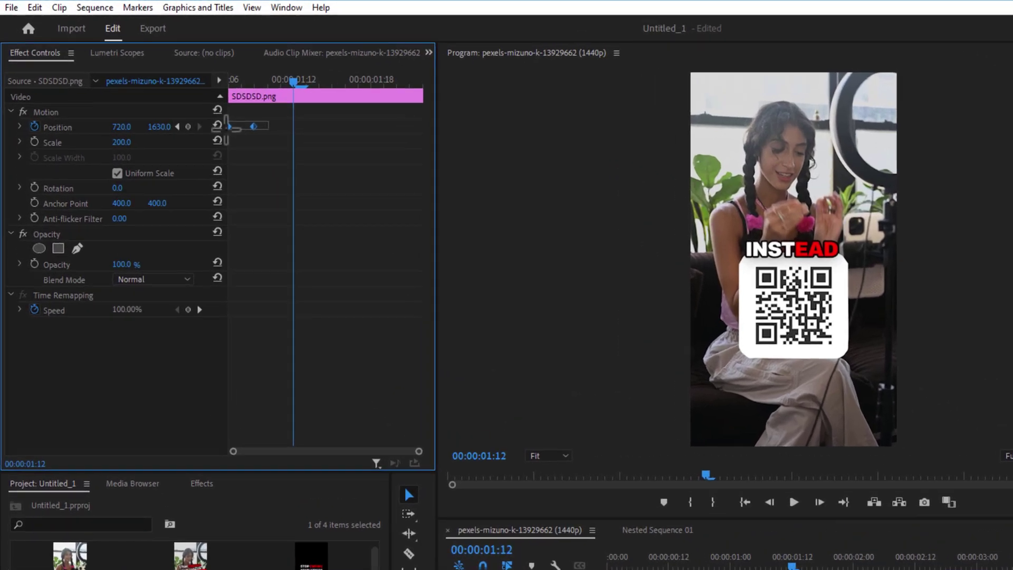
# Step: Set the QR code's Position keyframes to Auto Bezier temporal interpolation
pyautogui.rightClick(214, 107)
pyautogui.moveTo(283, 212)
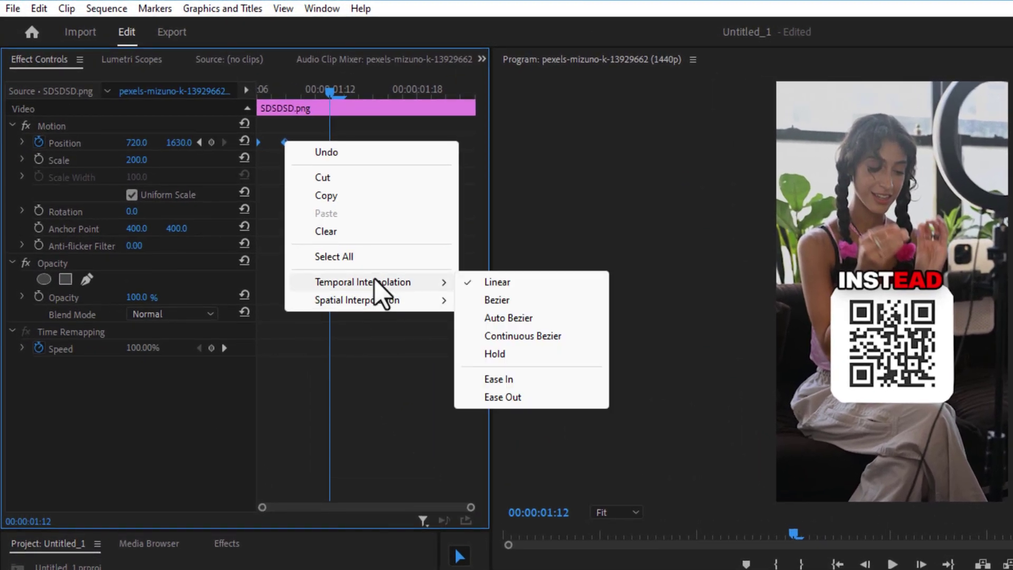
pyautogui.click(524, 323)
# Step: Steepen the Position velocity curve so the QR eases into place, then play the preview
pyautogui.click(23, 142)
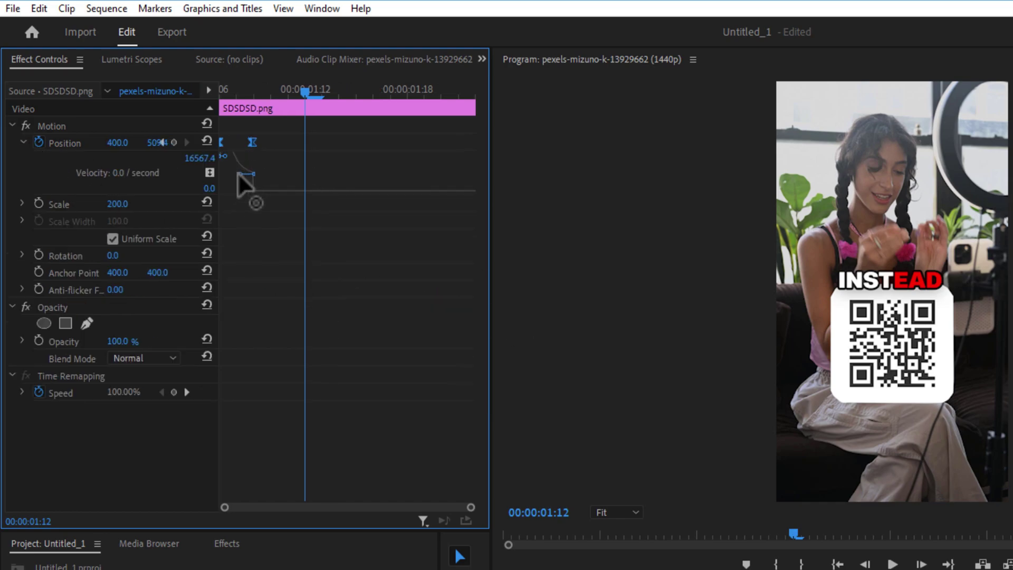
pyautogui.moveTo(207, 201); pyautogui.dragTo(208, 202)
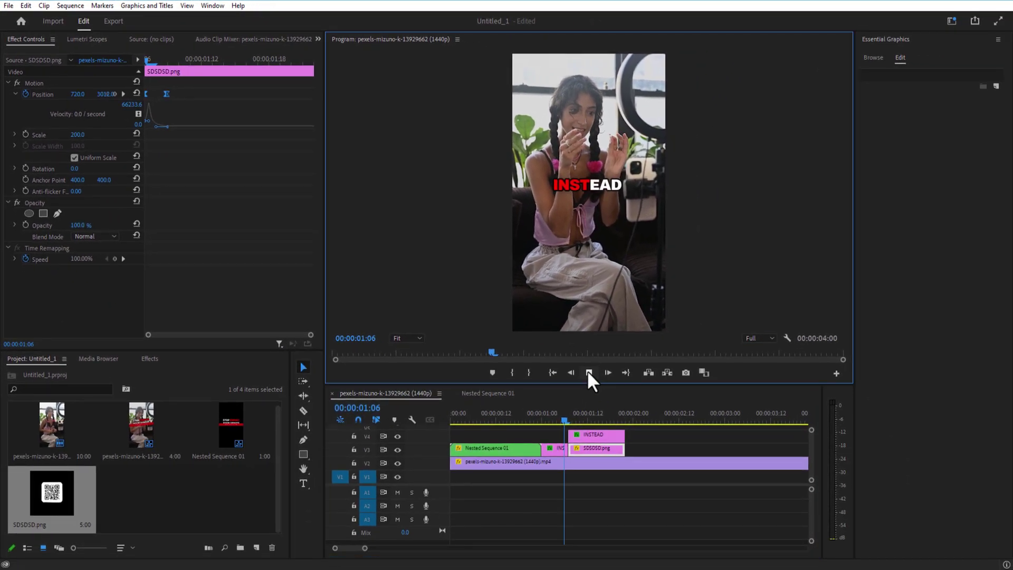
pyautogui.click(892, 563)
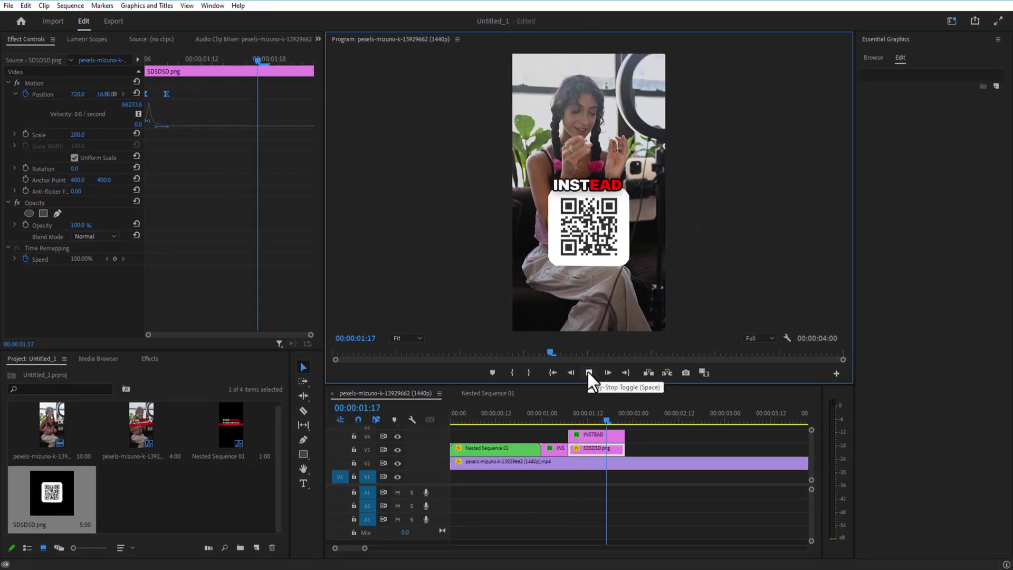